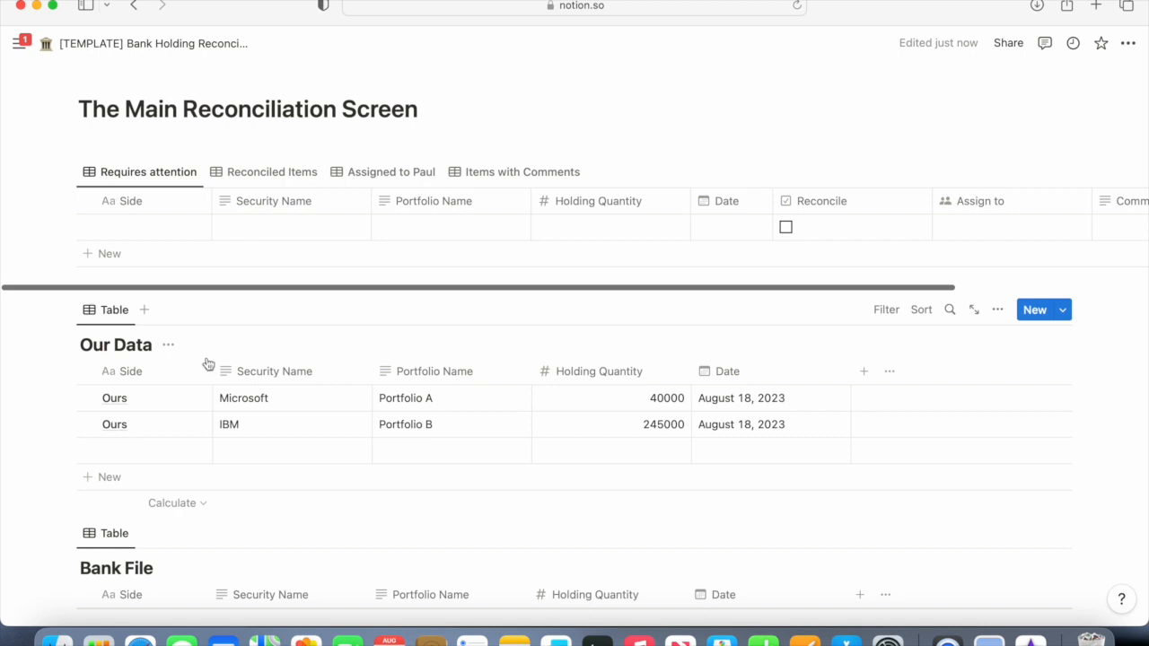
Review the main reconciliation table alongside the Our Data and Bank File tables on the template page.
scroll(237, 357, down, 5)
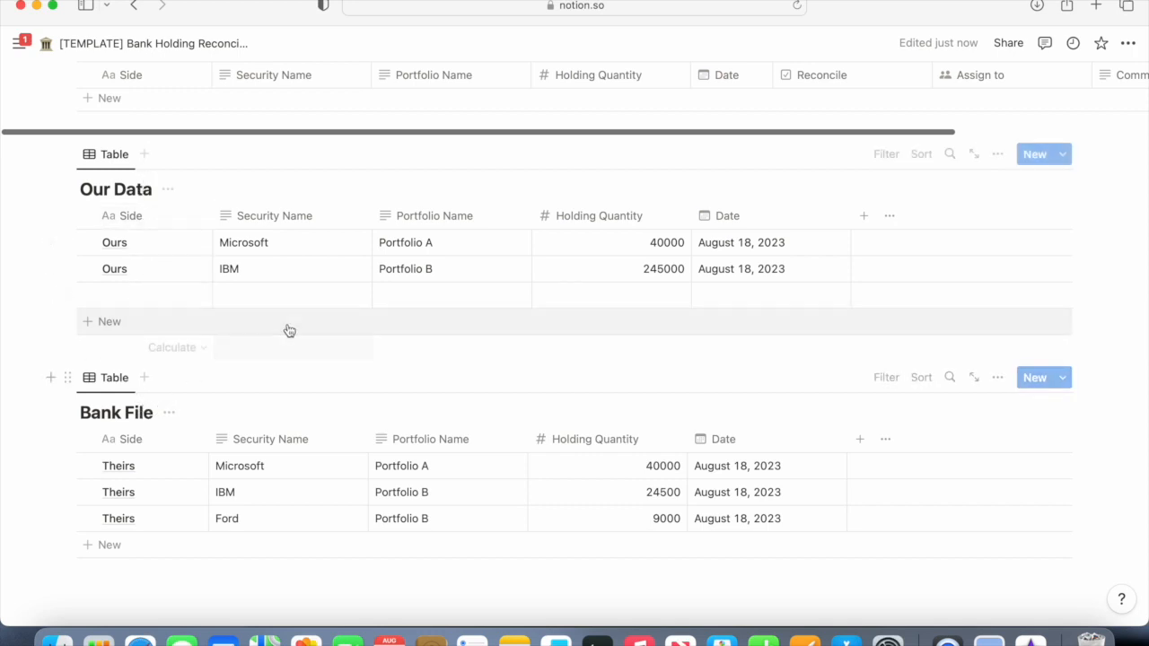
scroll(290, 332, up, 1)
scroll(290, 331, up, 5)
scroll(289, 331, down, 2)
scroll(290, 331, down, 1)
scroll(288, 323, up, 1)
scroll(289, 323, down, 1)
scroll(288, 324, down, 1)
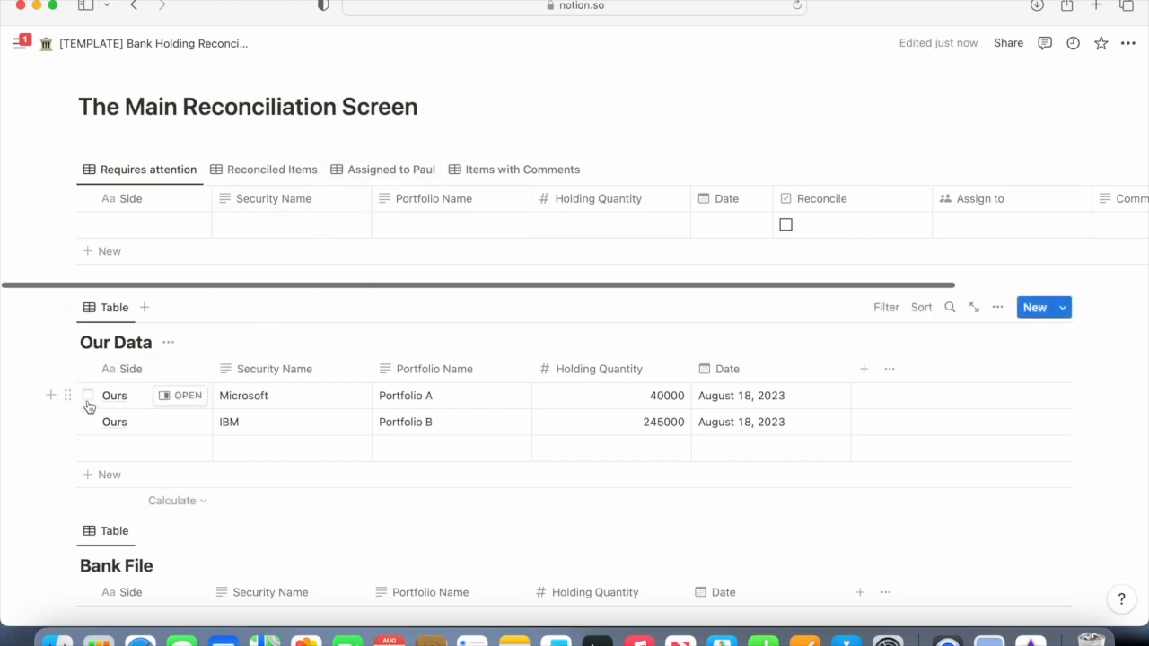
Move the Microsoft and IBM rows from Our Data to the Reconciliation Screen database of the Bank Holding Reconciliation template.
click(88, 401)
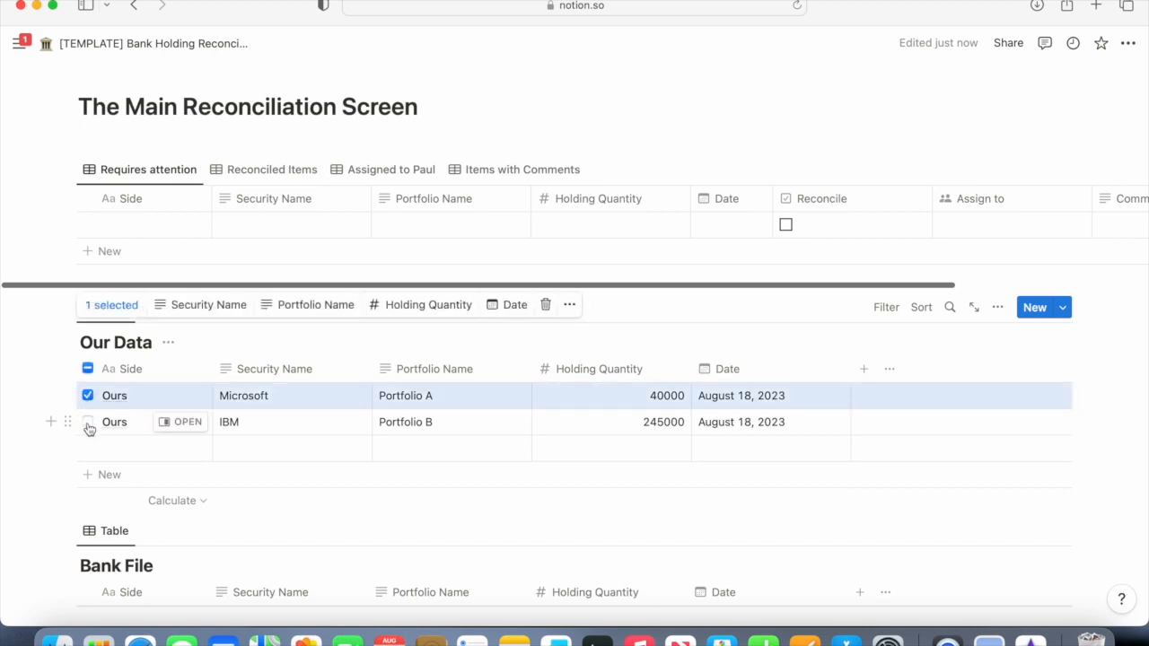
click(88, 423)
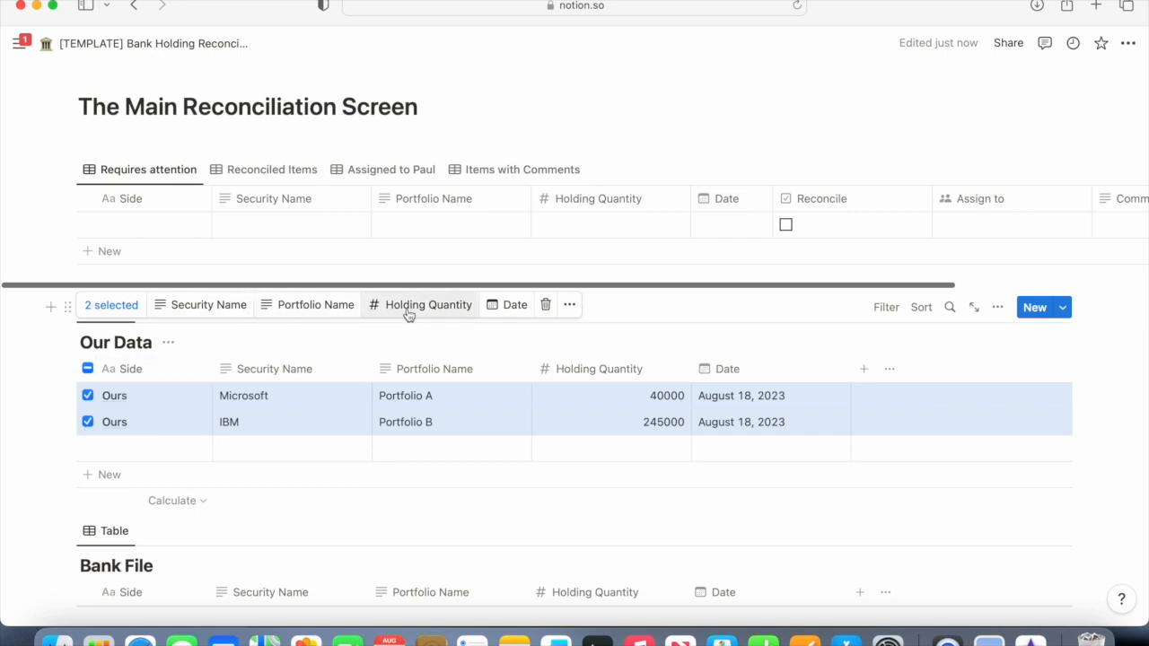
click(570, 306)
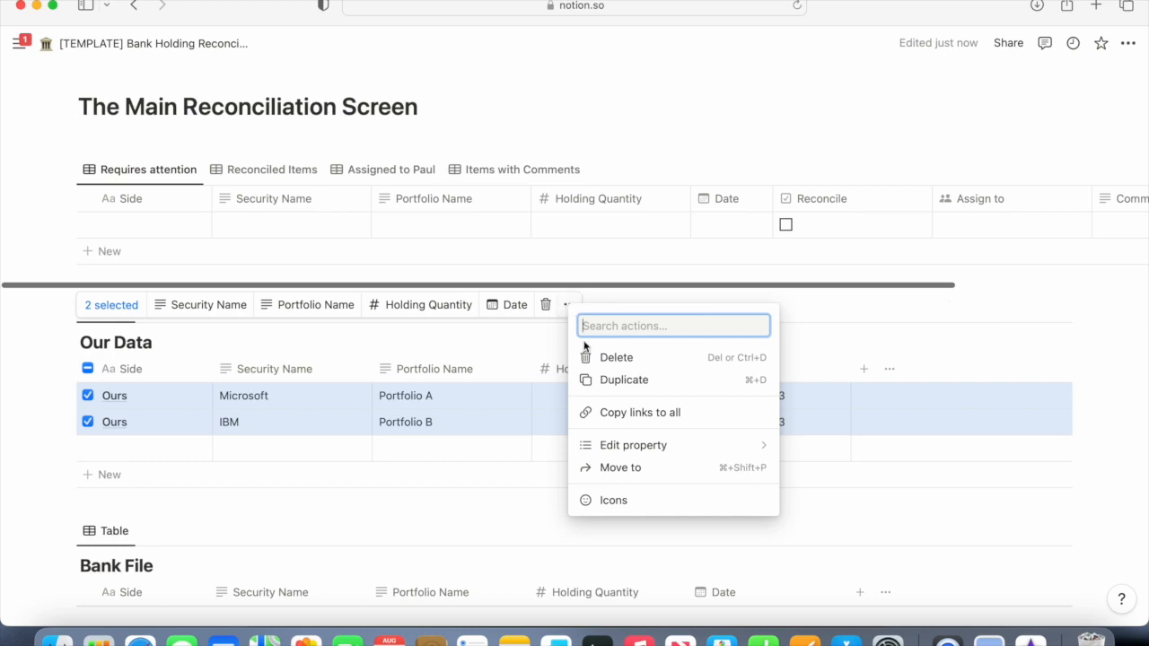
click(647, 469)
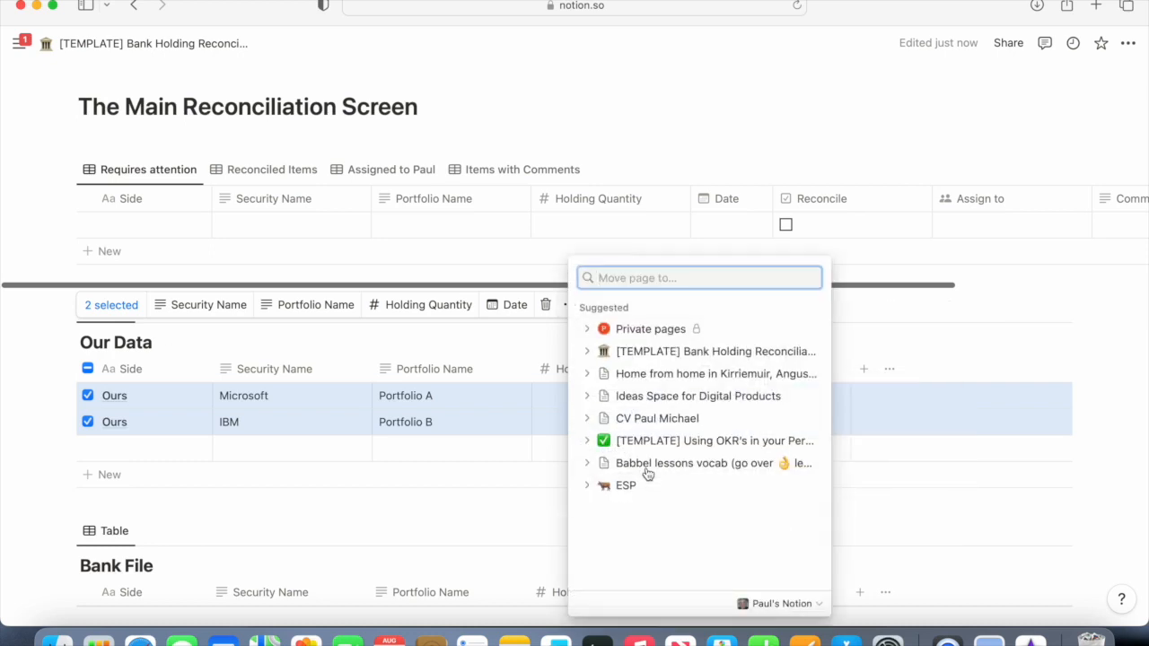
click(588, 352)
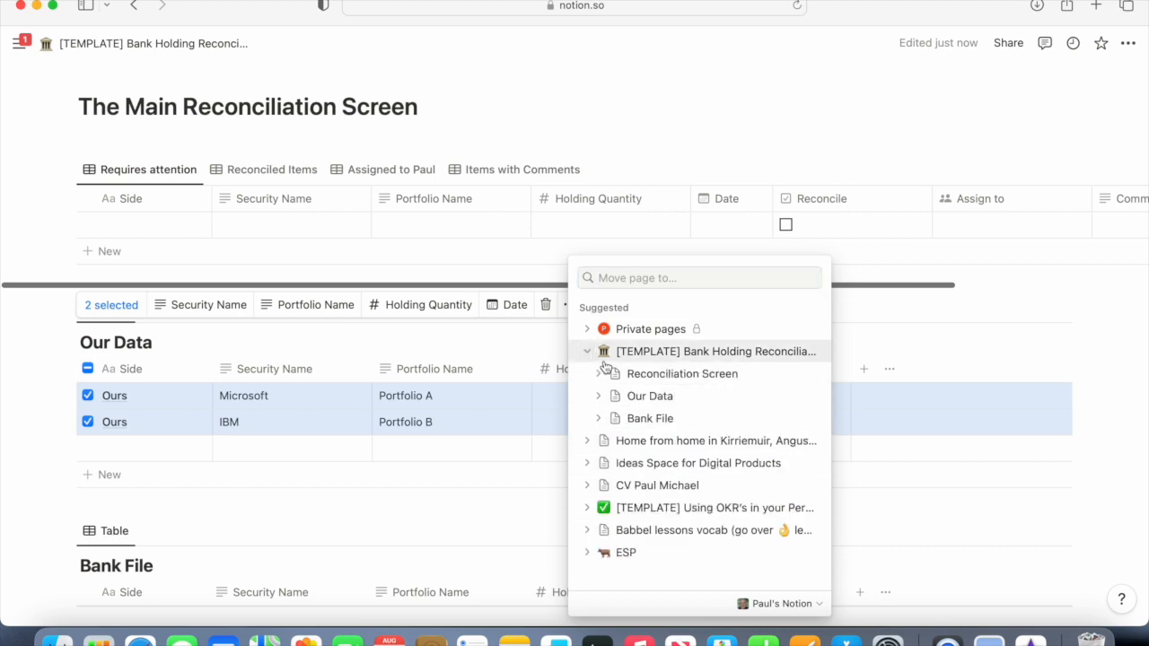
click(699, 383)
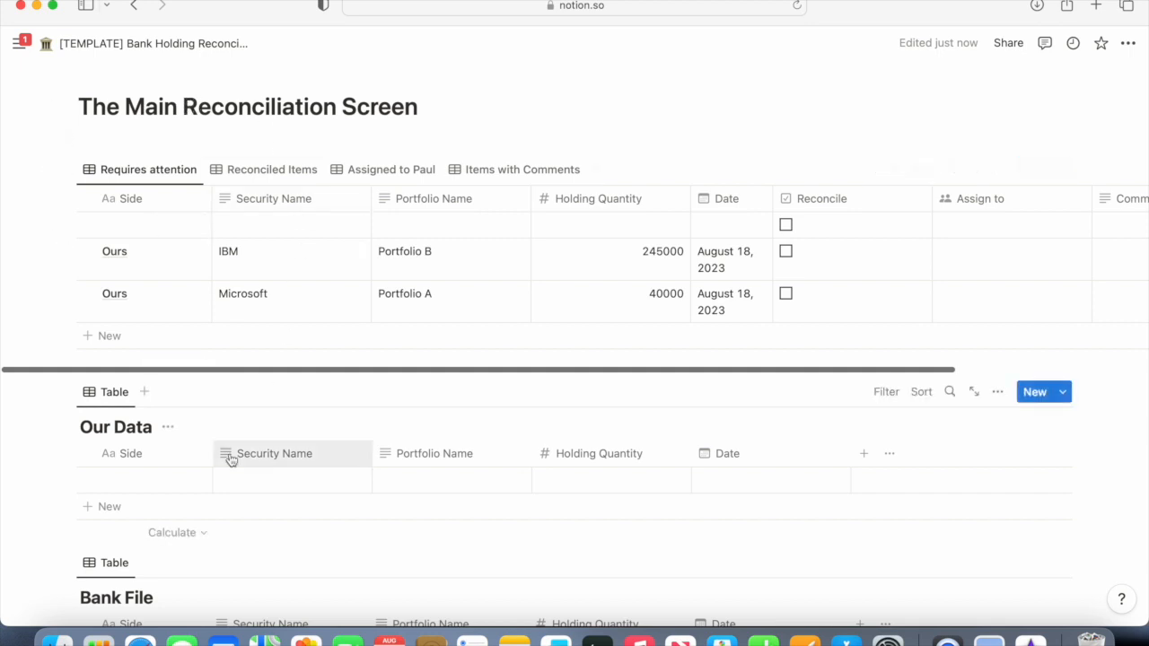
Move the Microsoft, IBM and Ford rows from Bank File to the Reconciliation Screen database.
scroll(237, 399, down, 5)
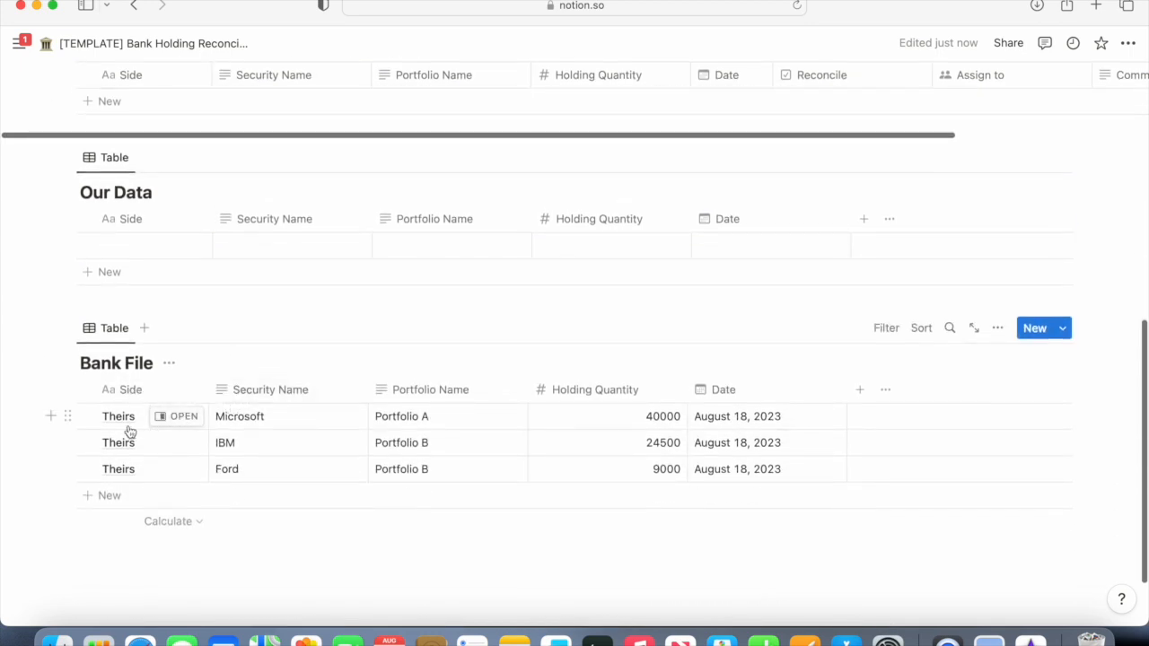
click(88, 416)
click(87, 442)
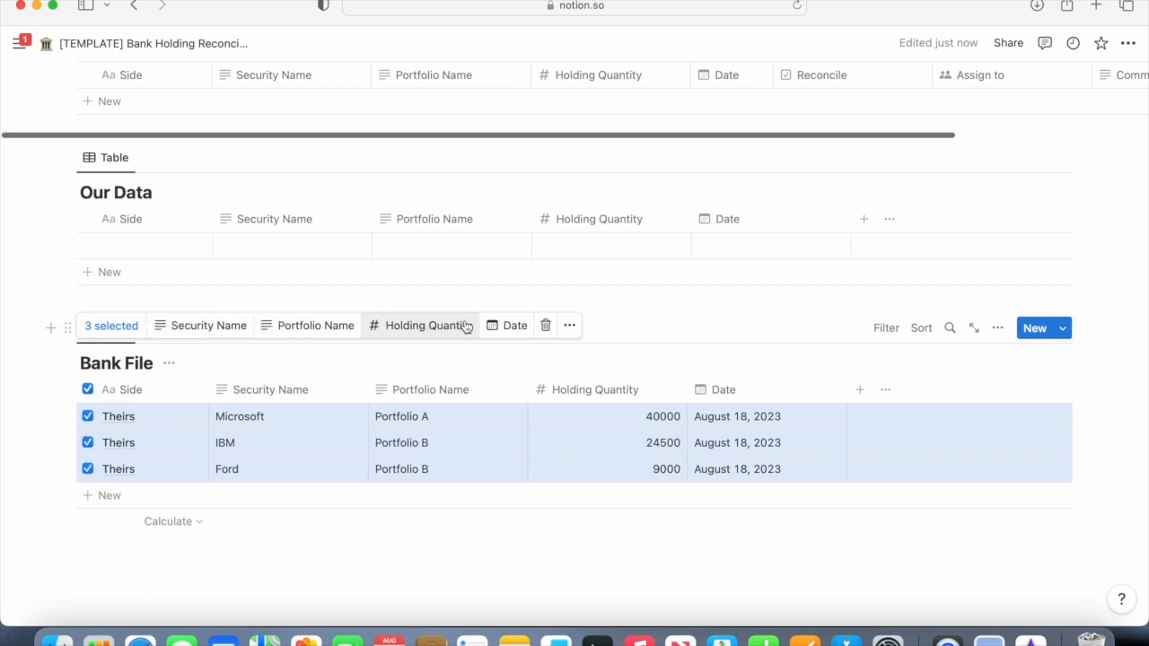
click(570, 327)
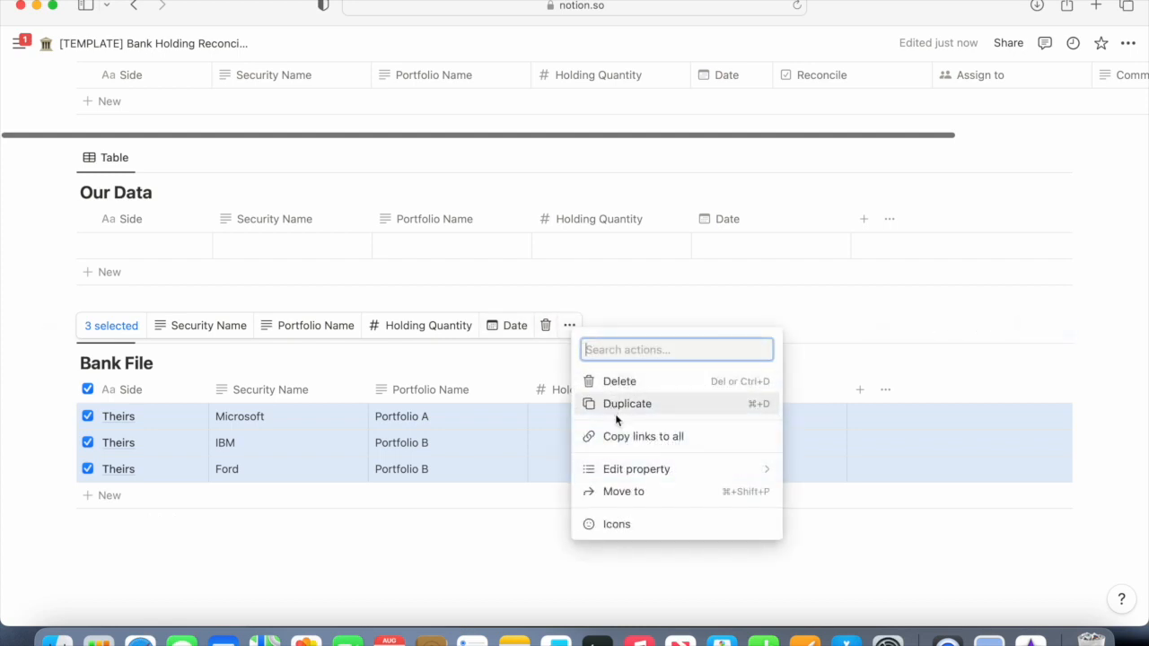
click(628, 493)
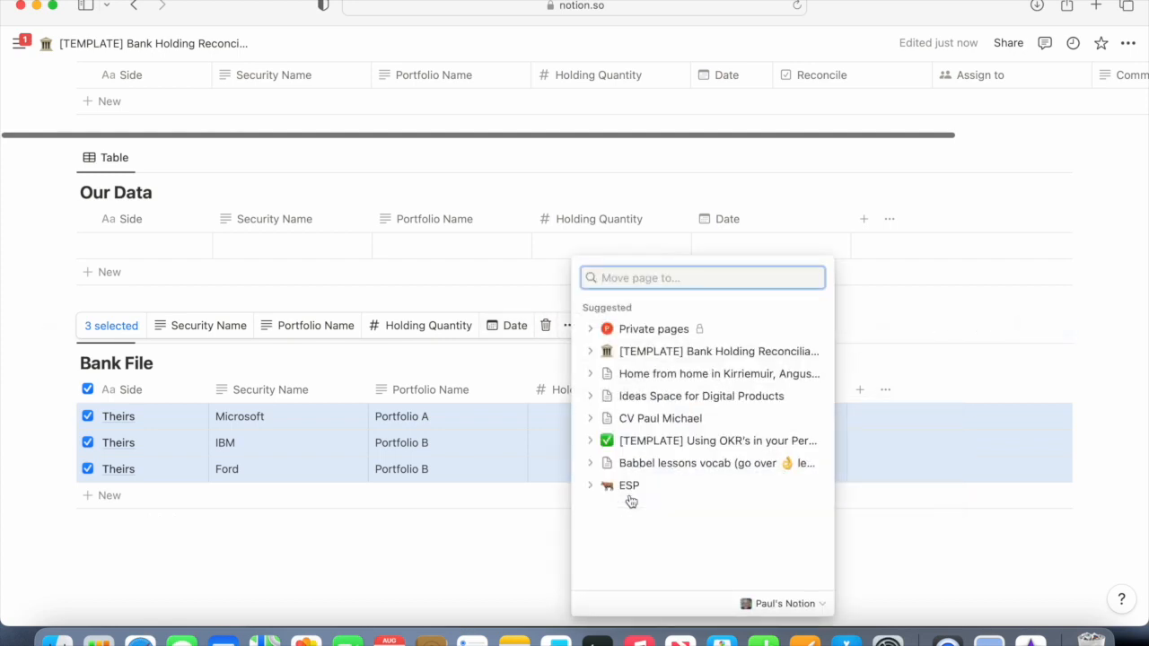
click(590, 351)
click(656, 374)
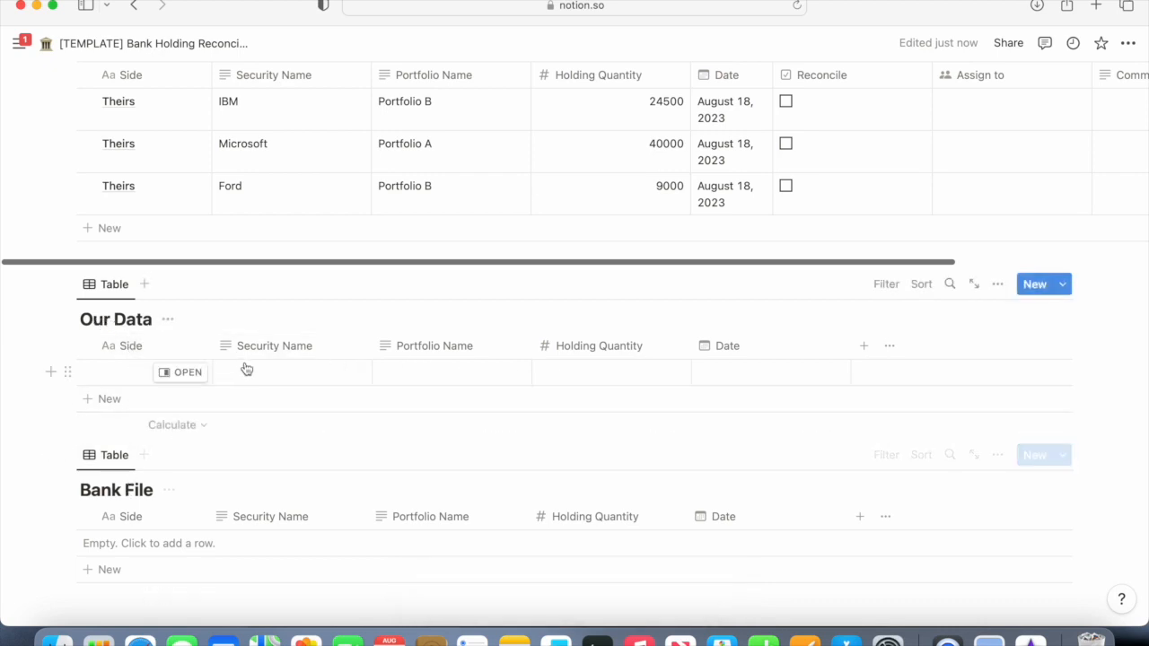
Look through the reconciliation table's reconciled, assigned and commented item views, ending on the Requires attention view.
scroll(294, 310, up, 5)
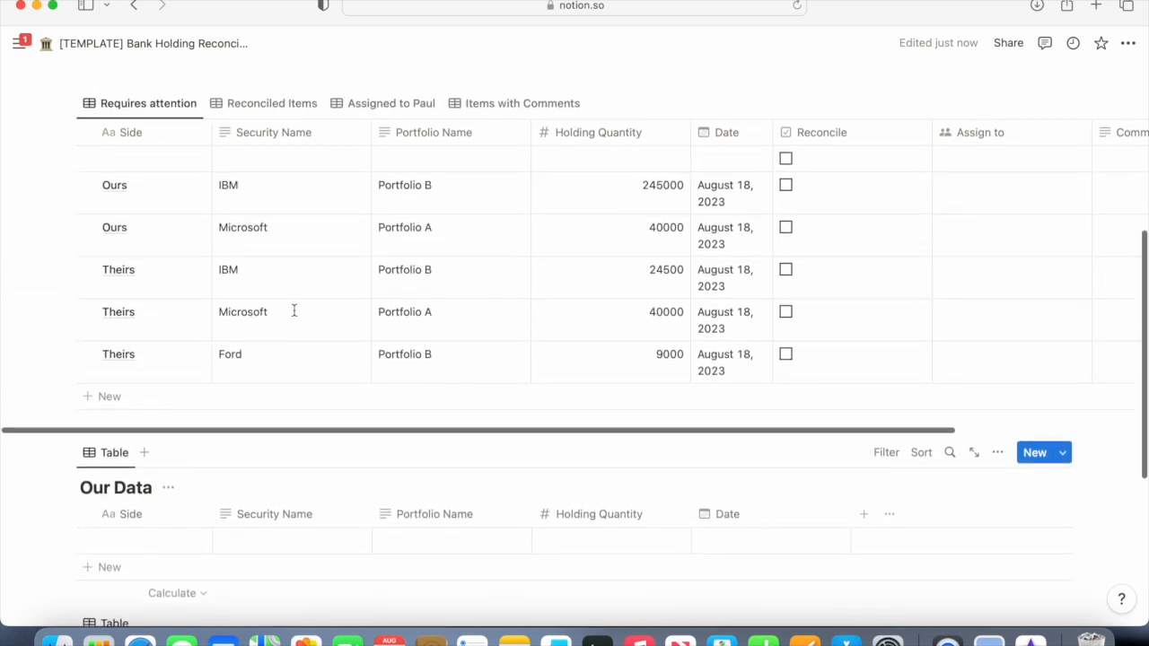
scroll(296, 316, up, 2)
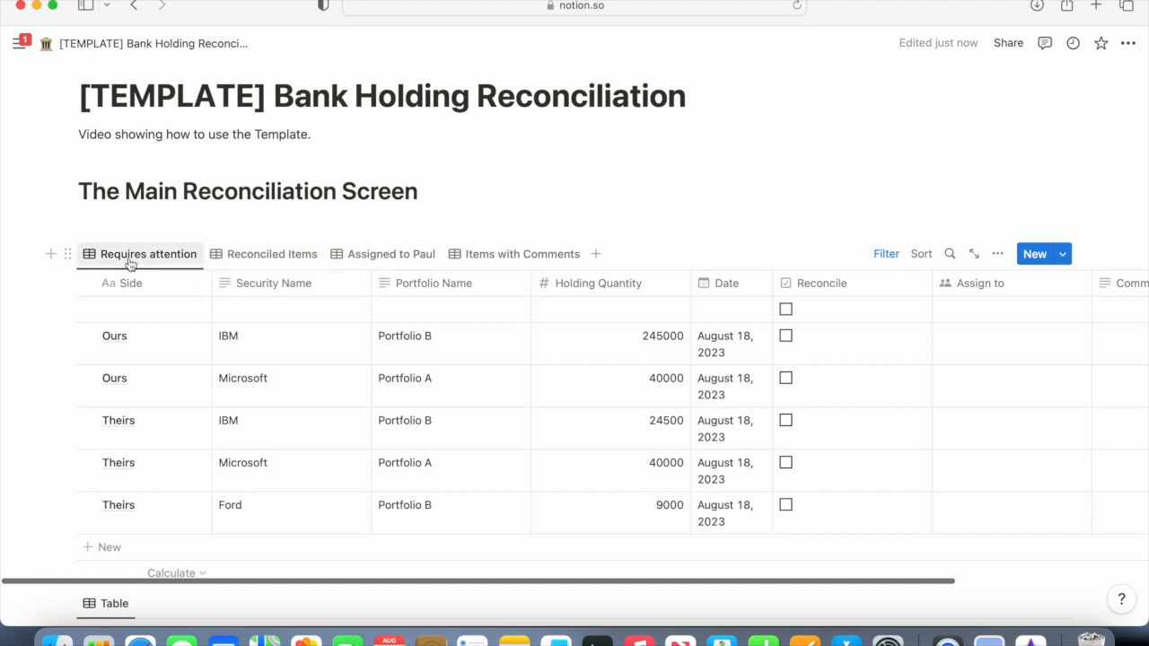
click(278, 256)
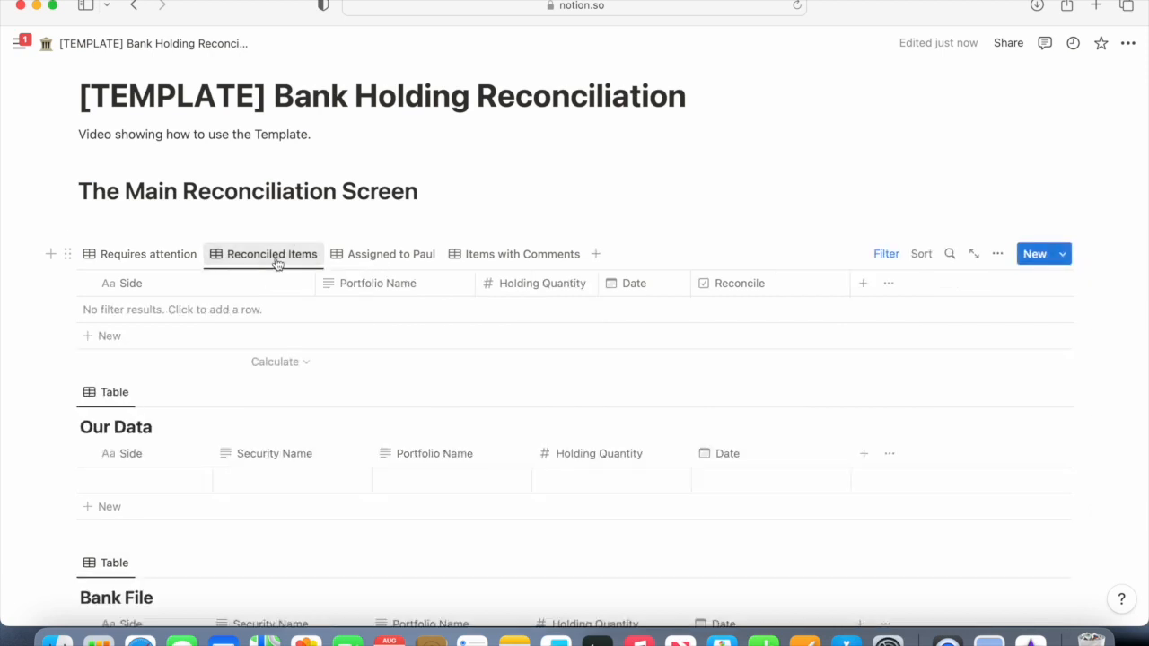
click(148, 265)
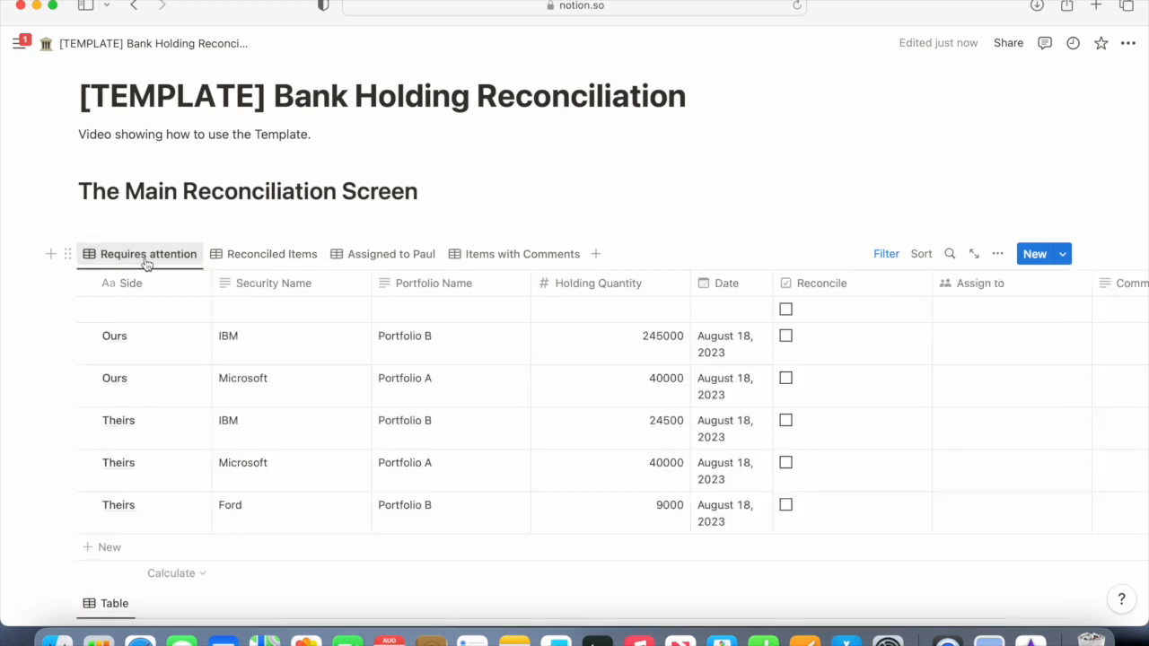
click(384, 256)
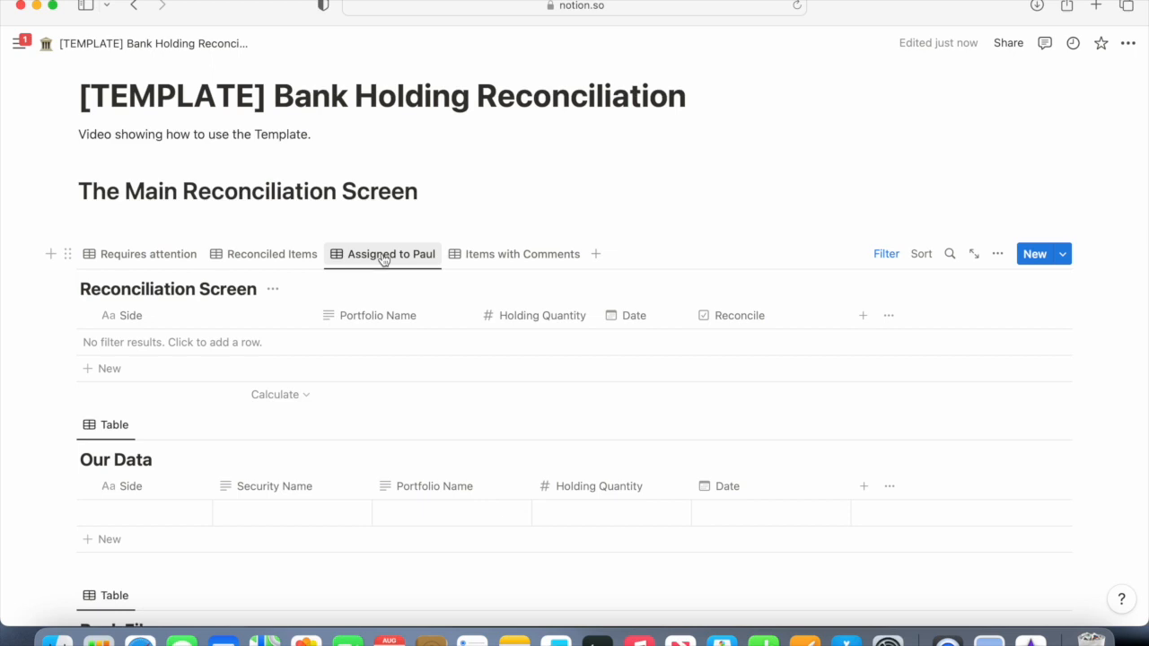
click(506, 255)
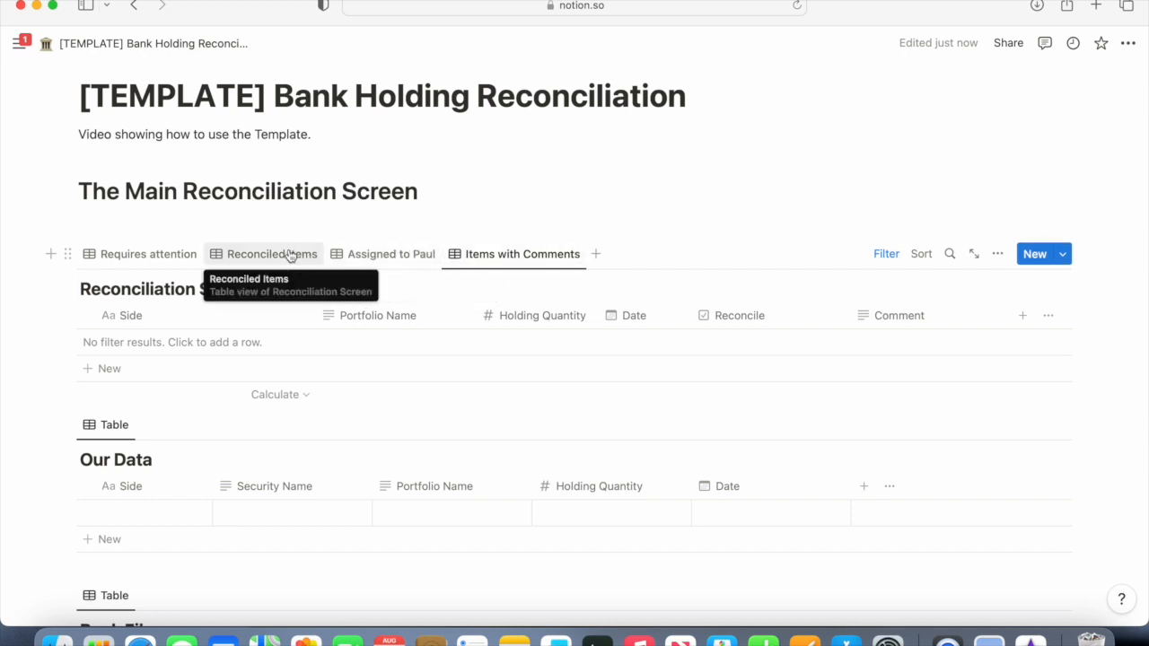
click(167, 258)
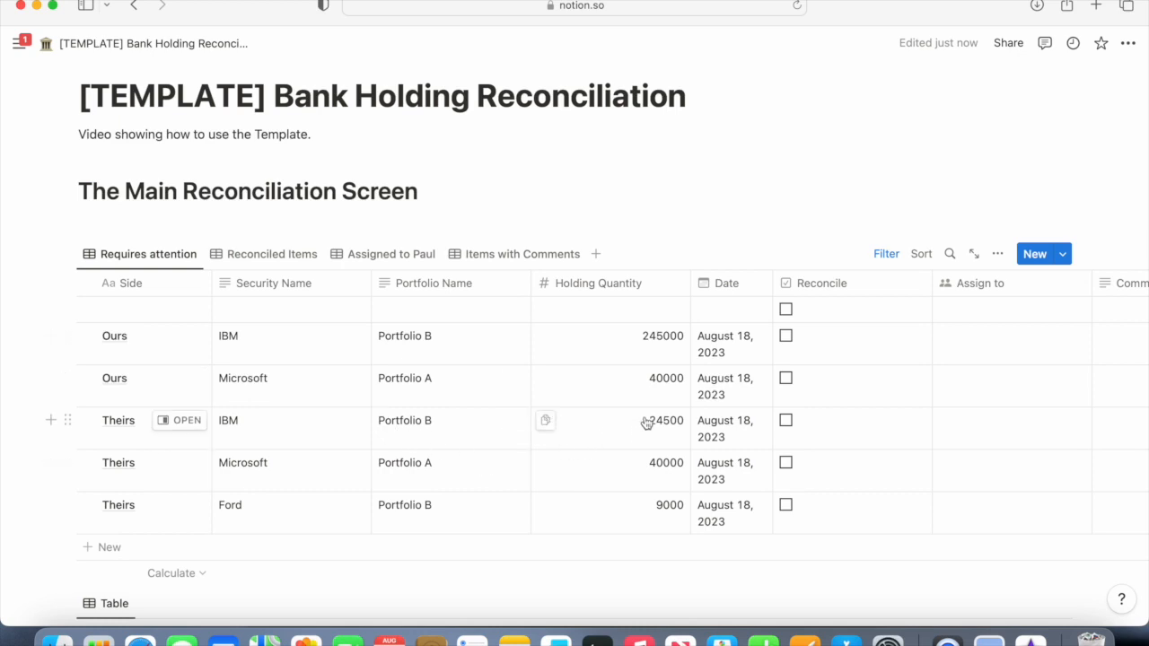
Group the Requires attention view by Security Name and hide empty groups.
click(998, 257)
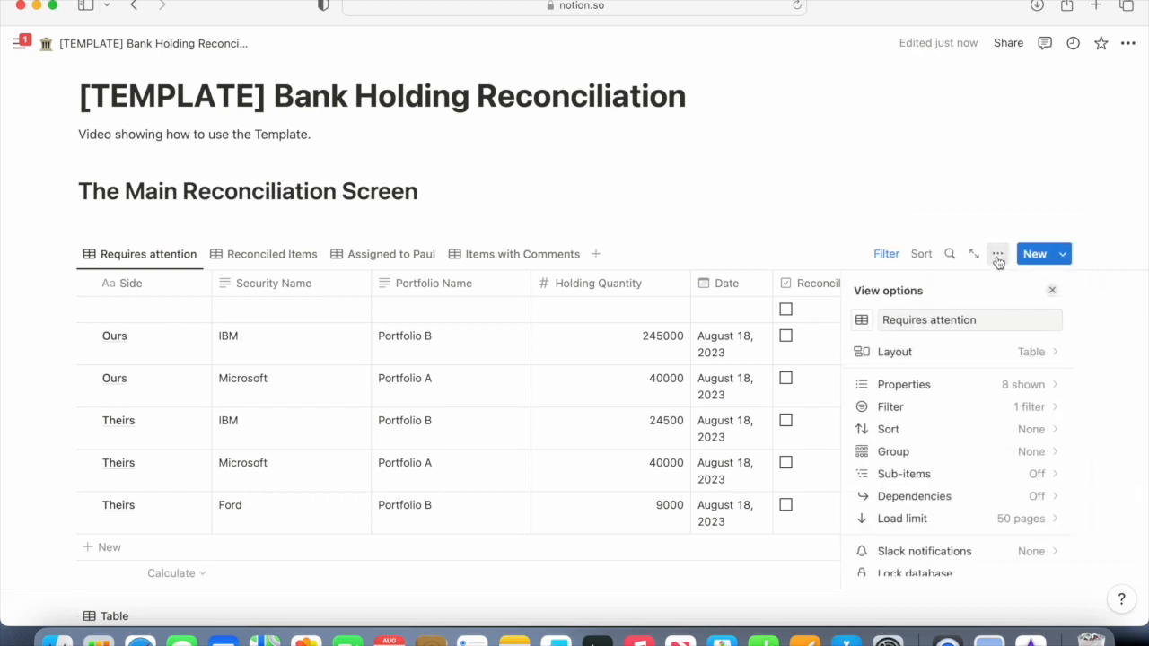
click(931, 455)
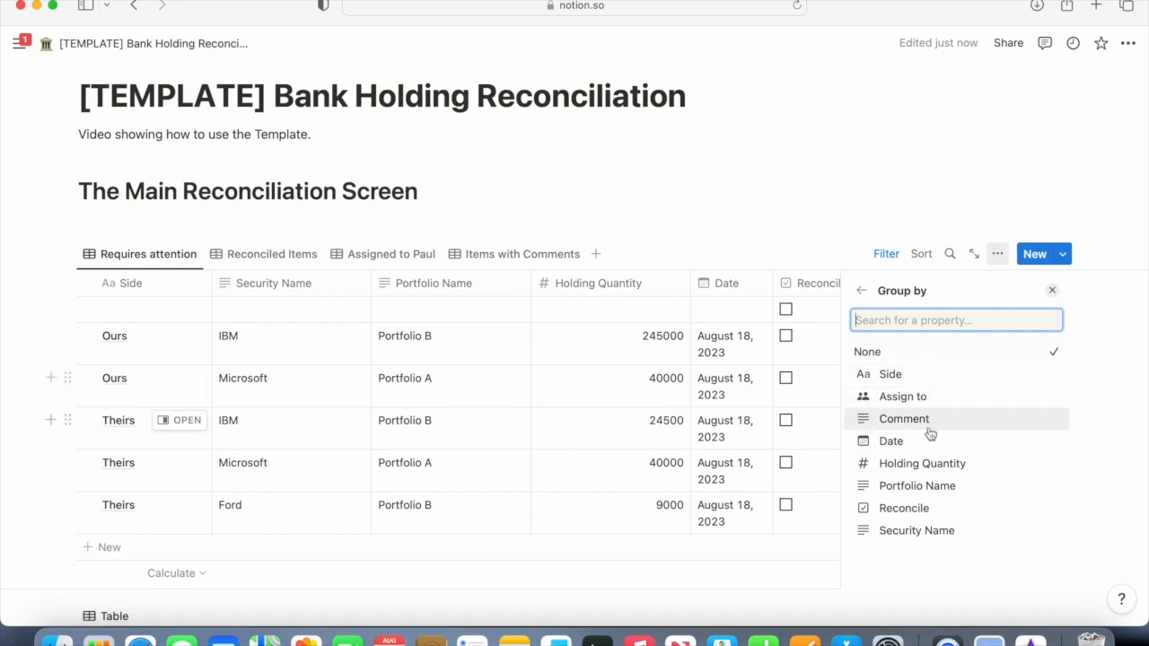
click(925, 531)
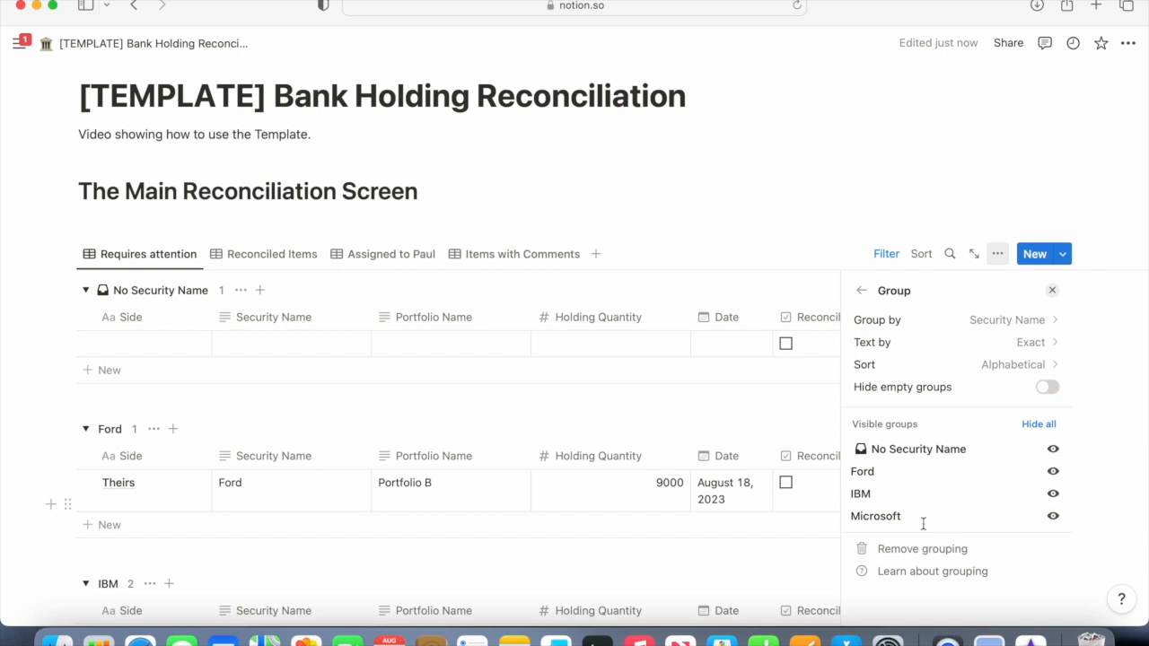
click(1048, 388)
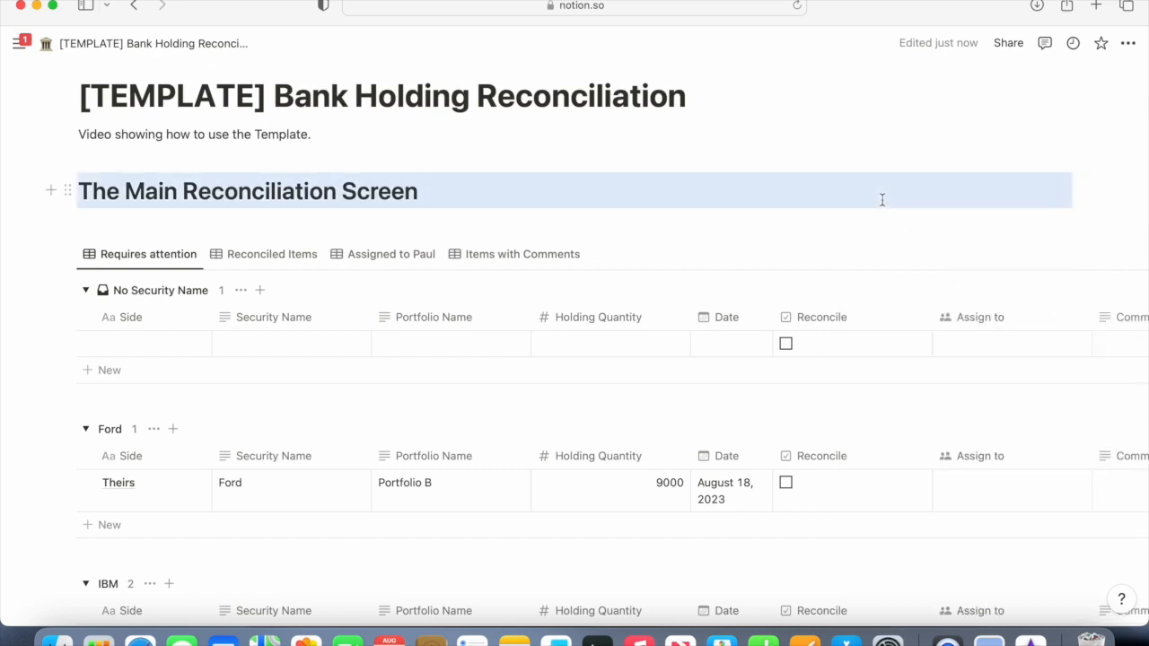
Hide the No Security Name group in the Requires attention view's grouping settings.
scroll(762, 411, up, 3)
scroll(763, 411, down, 2)
scroll(763, 411, down, 4)
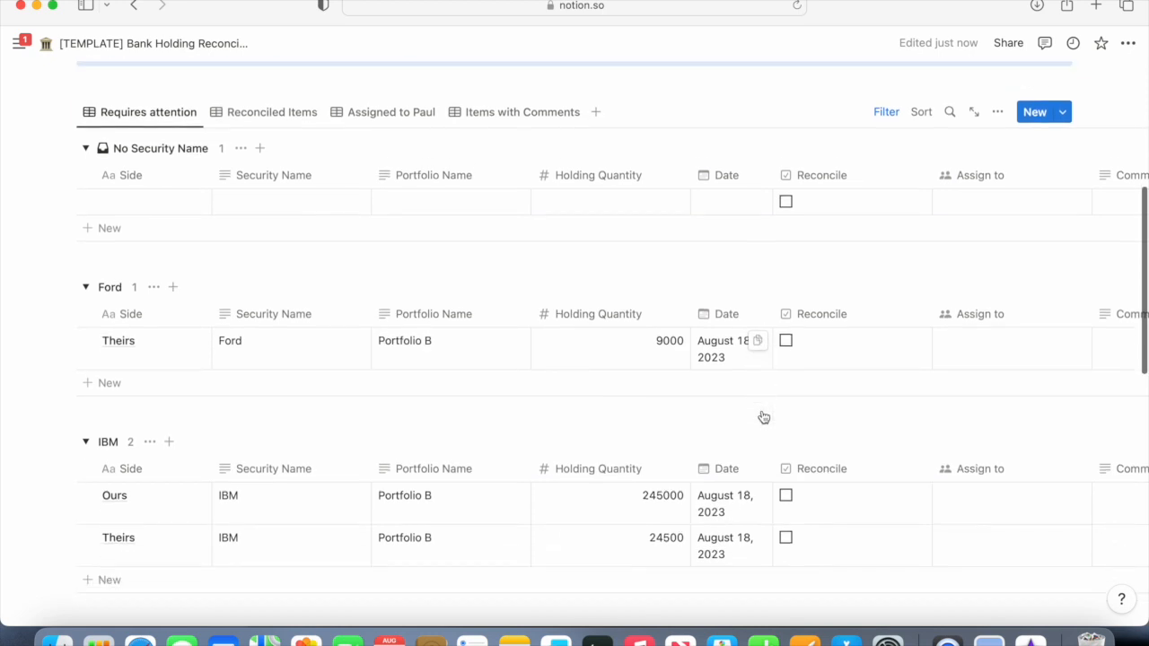
scroll(763, 417, down, 3)
scroll(763, 417, down, 5)
scroll(763, 417, up, 7)
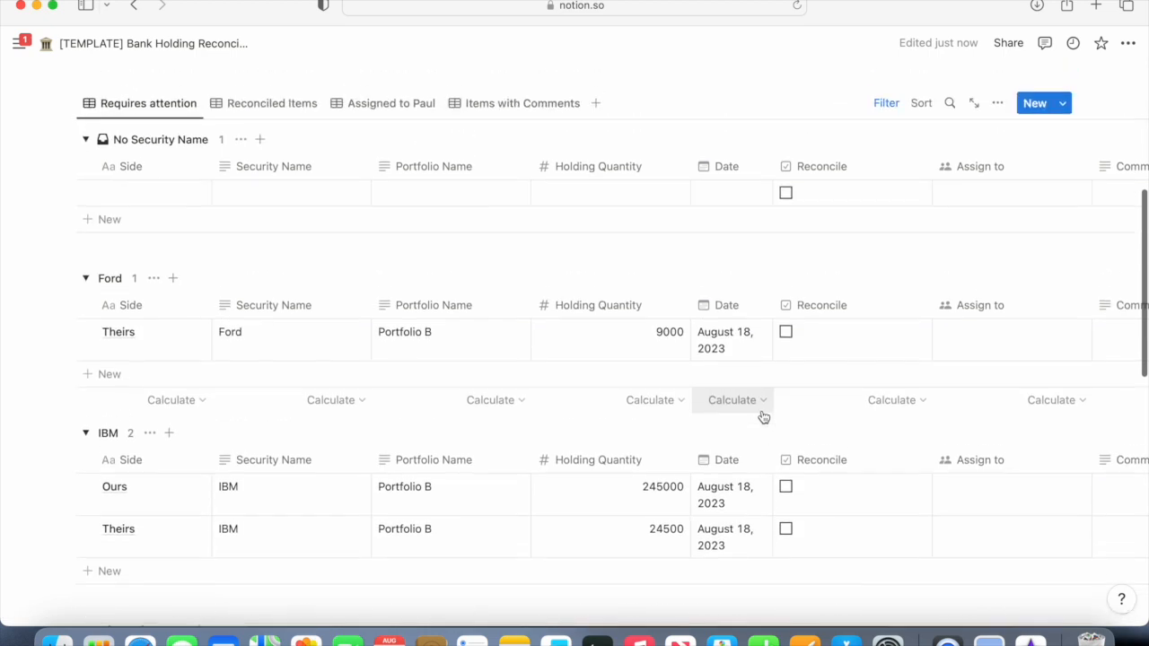
scroll(763, 418, up, 4)
click(997, 267)
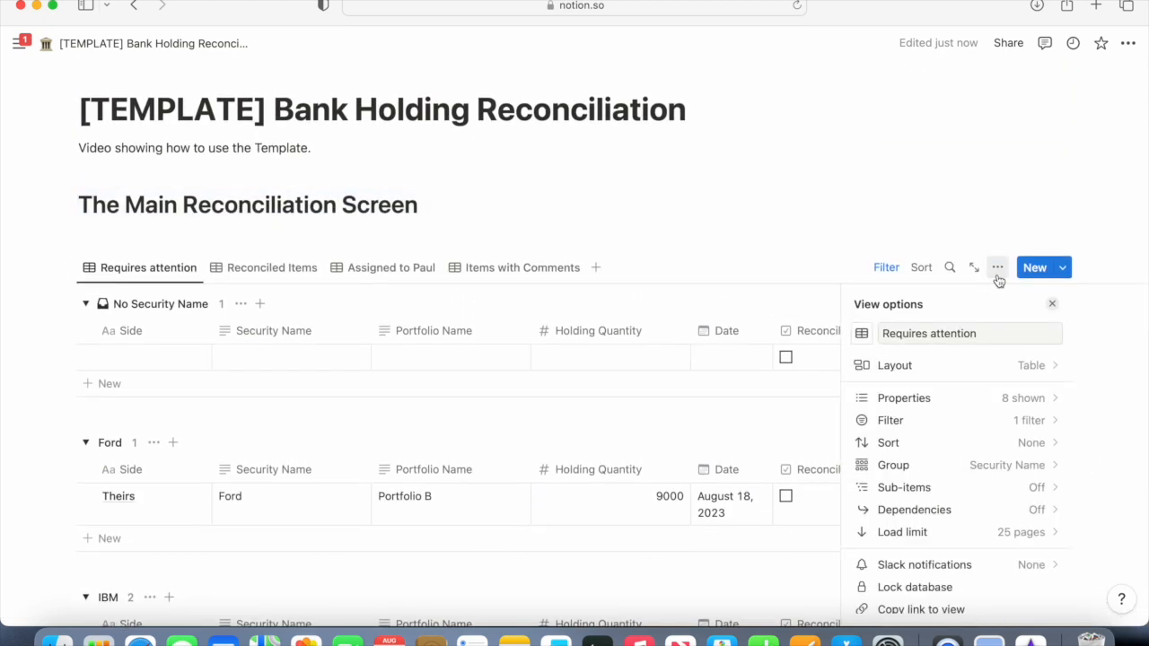
click(942, 469)
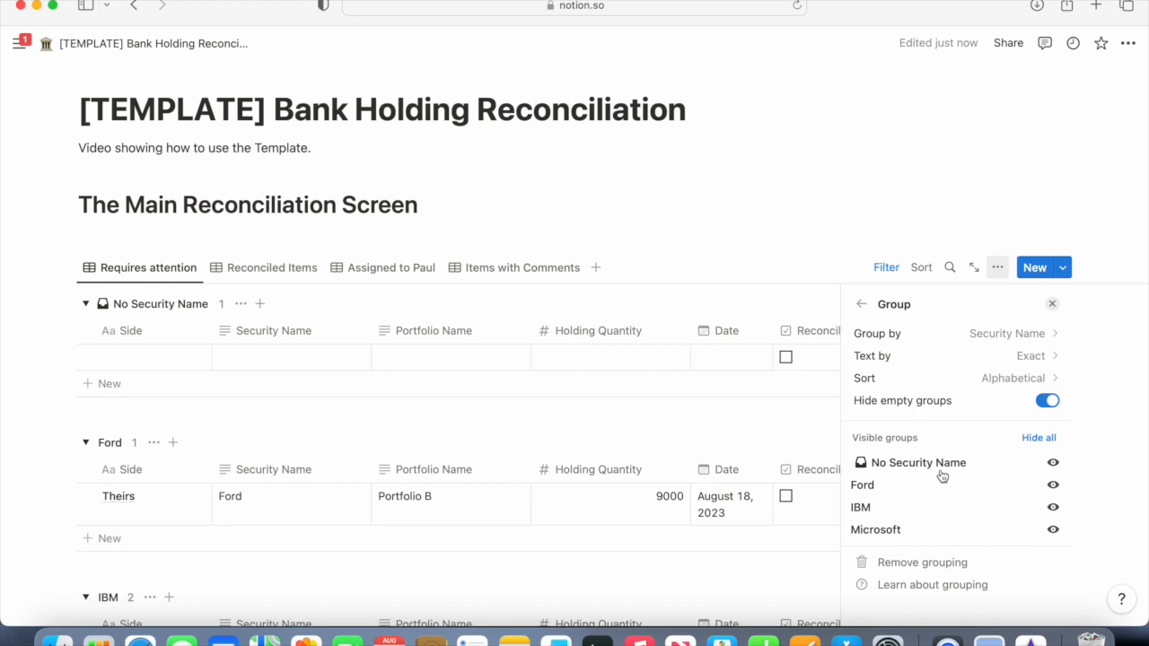
mouse_move(893, 467)
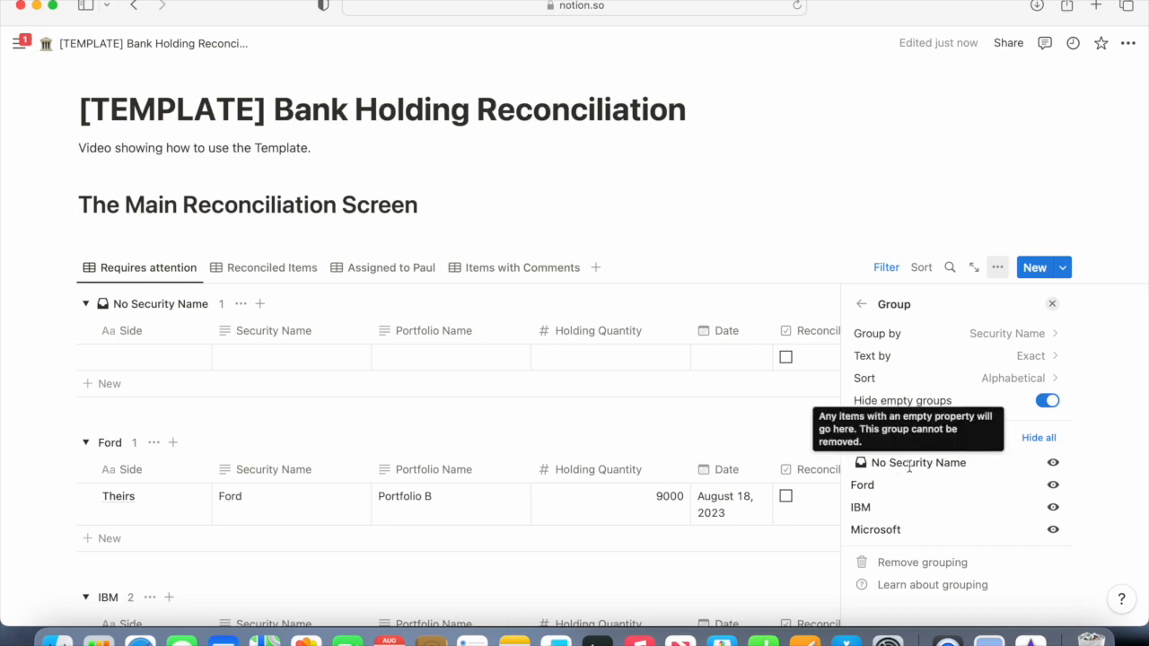
click(1053, 465)
click(875, 204)
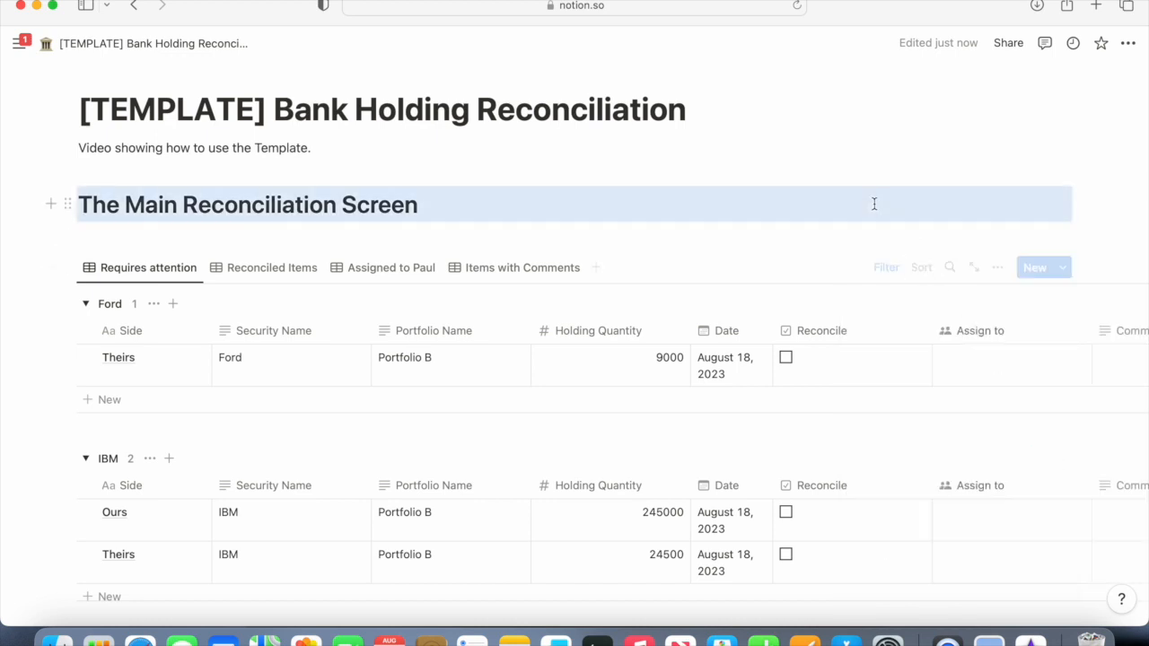
Compare our holding quantities with the bank's in the Ford, IBM and Microsoft groups.
scroll(785, 442, down, 2)
scroll(785, 442, down, 3)
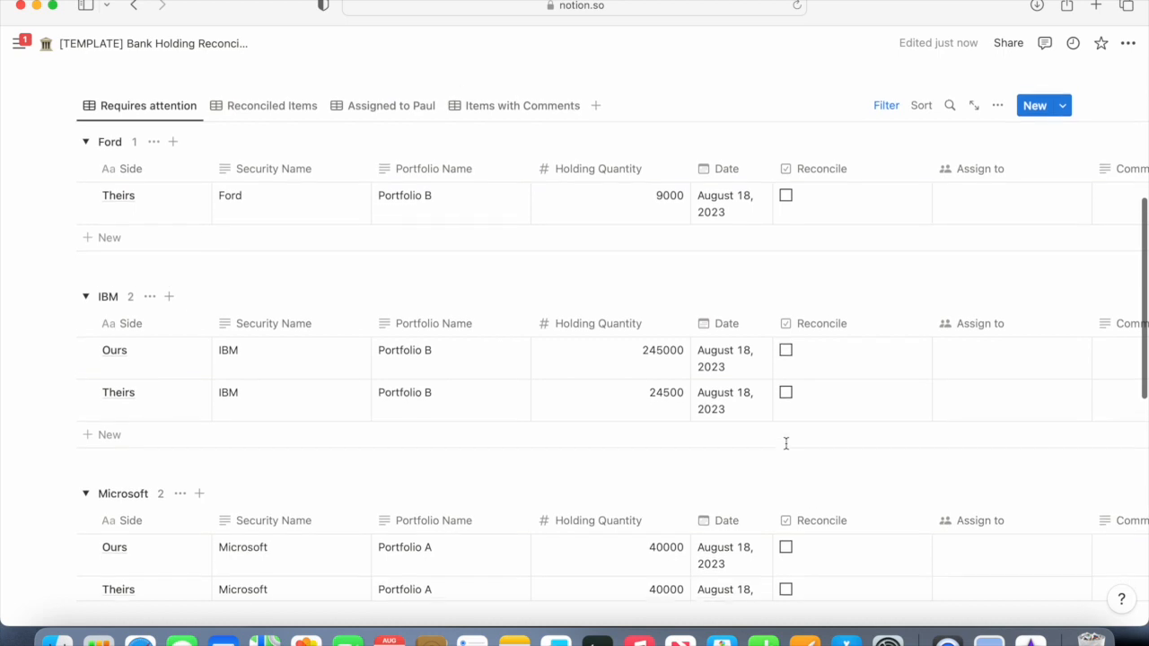
scroll(786, 443, up, 1)
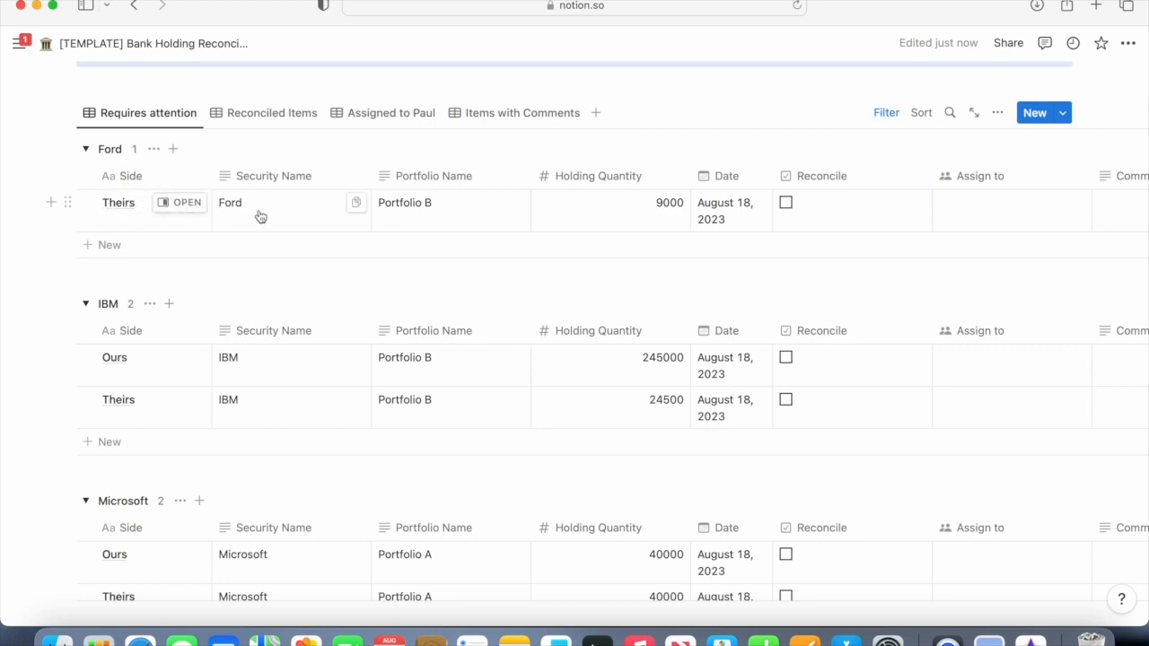
scroll(259, 216, down, 2)
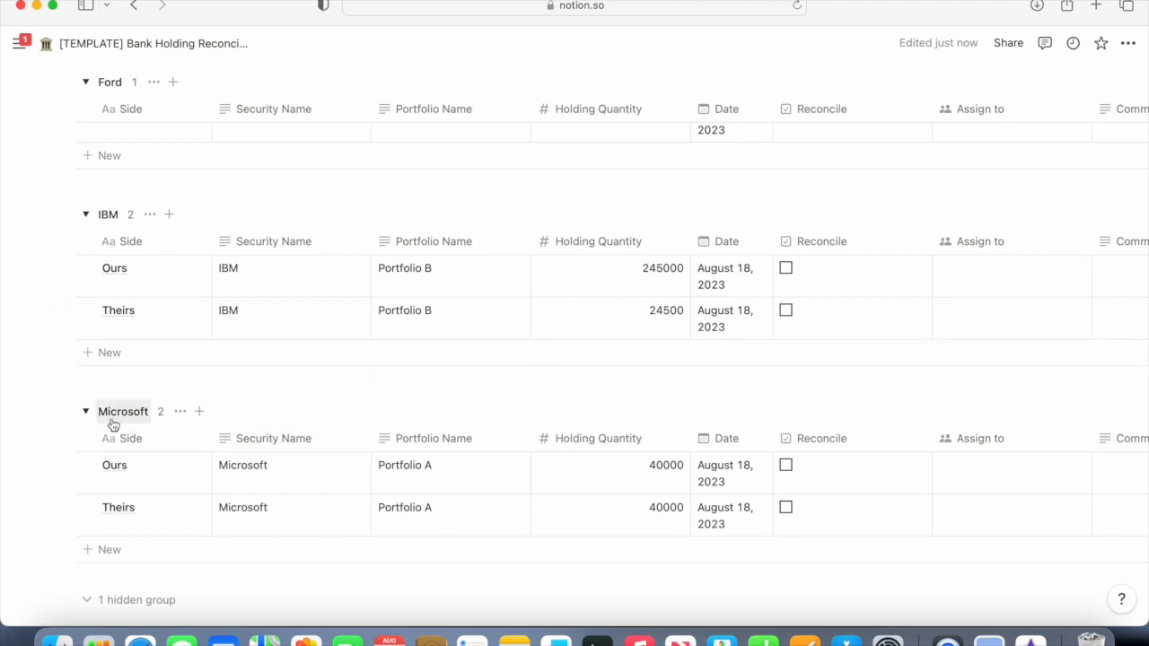
scroll(113, 425, down, 2)
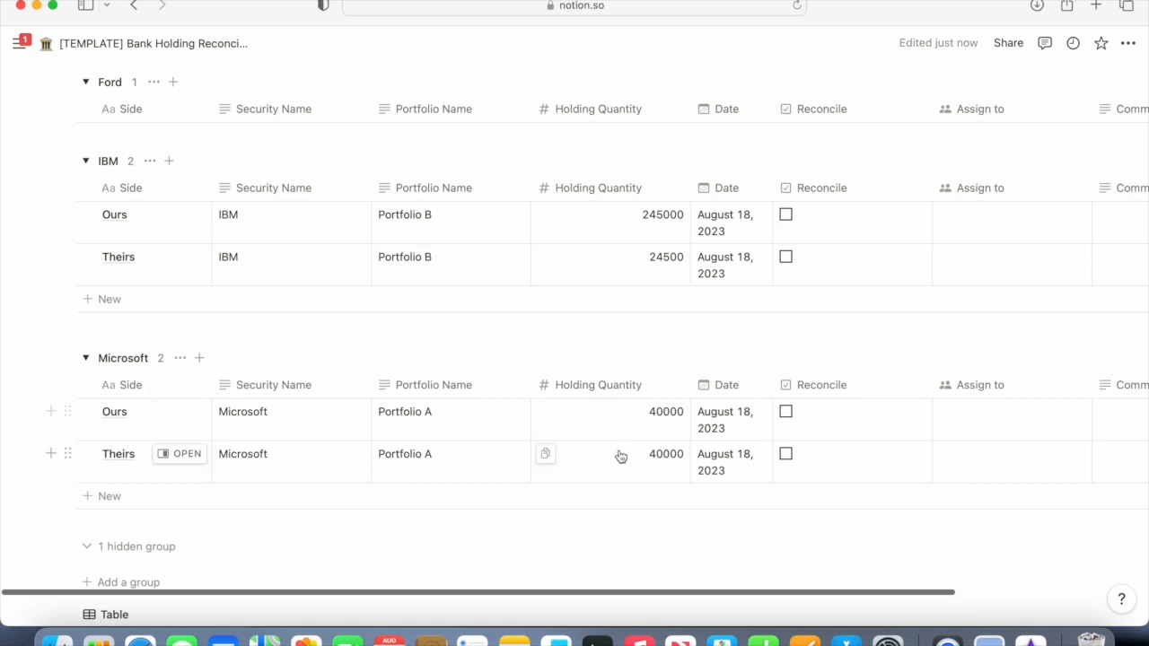
scroll(628, 349, up, 3)
scroll(630, 351, up, 1)
scroll(629, 350, down, 3)
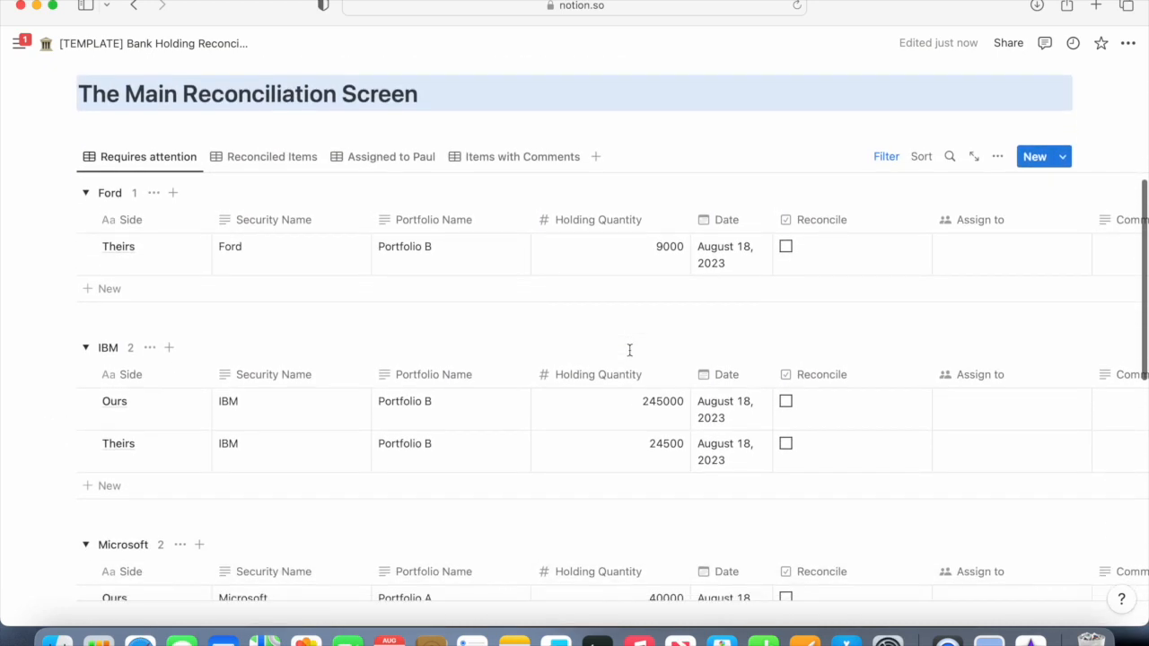
Mark both the Ours and Theirs Microsoft holdings in the Requires attention view as reconciled.
scroll(630, 350, down, 4)
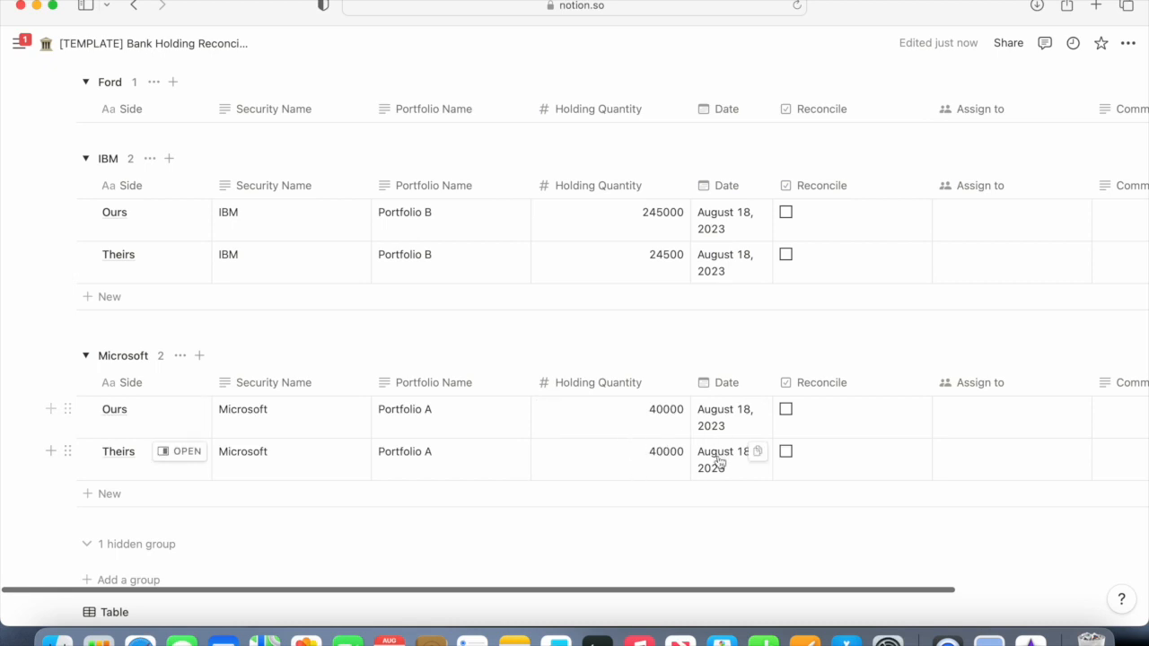
click(786, 413)
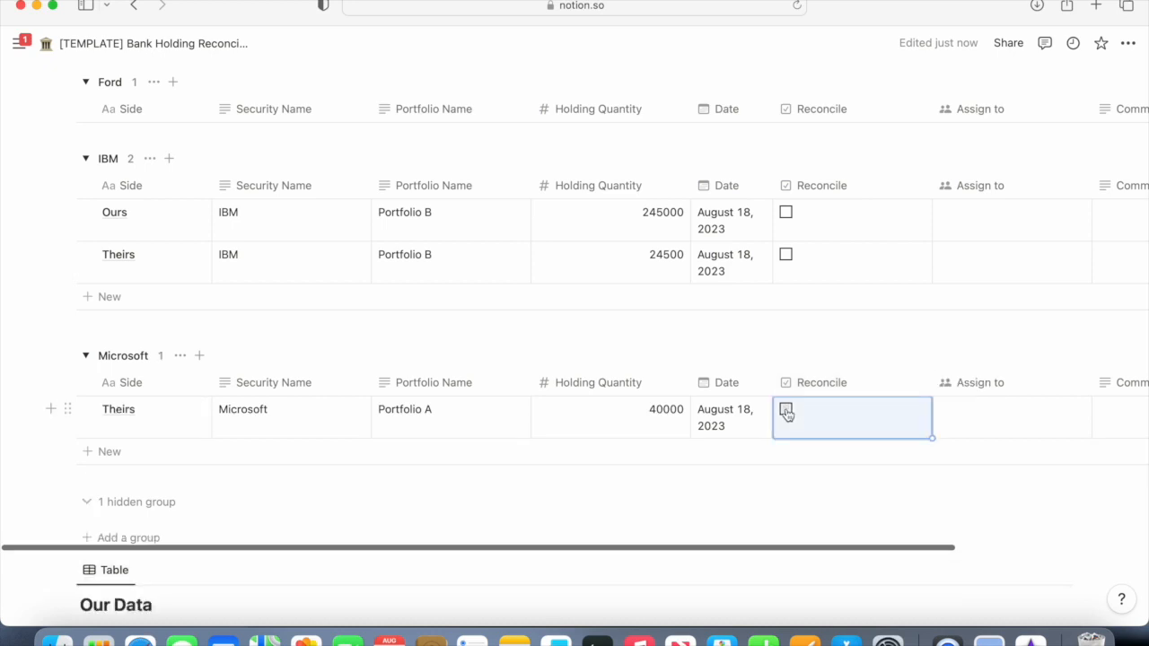
click(786, 412)
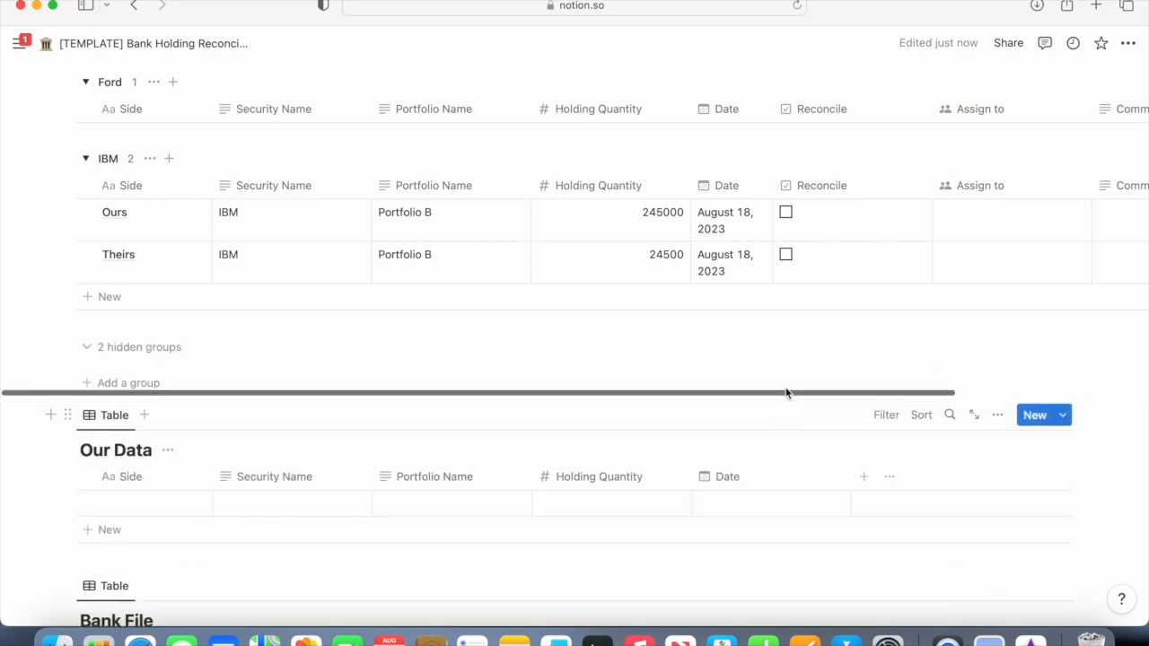
Check the matched Microsoft holdings in the Reconciled Items view and return to the Requires attention view.
scroll(786, 358, up, 5)
scroll(786, 358, up, 2)
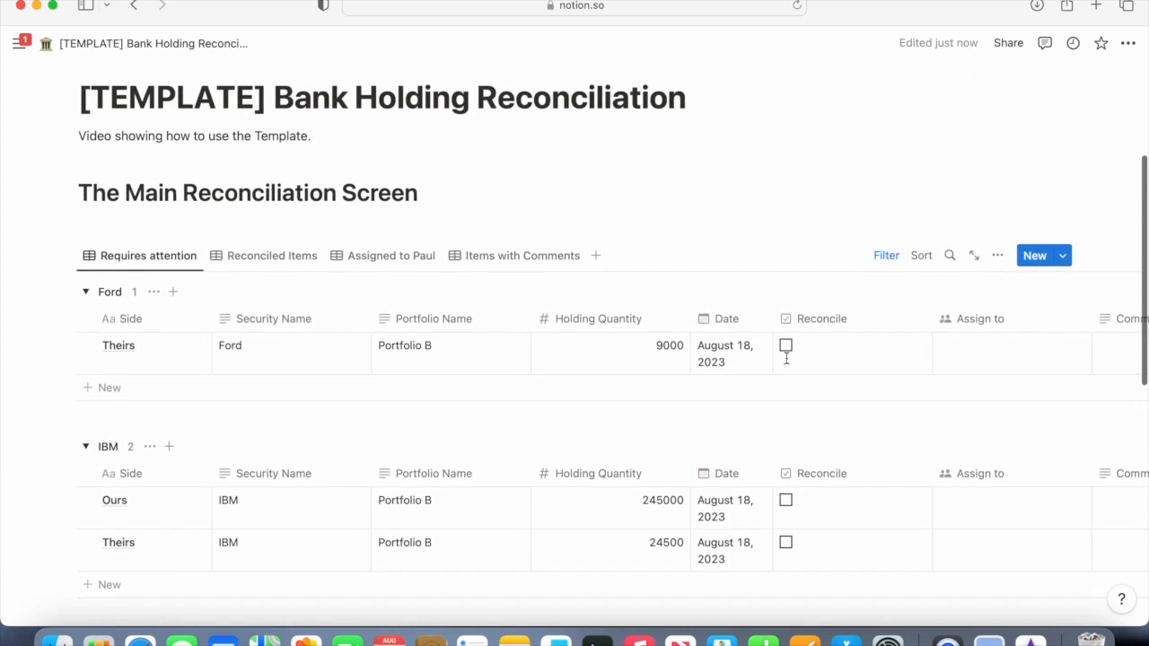
scroll(787, 359, down, 2)
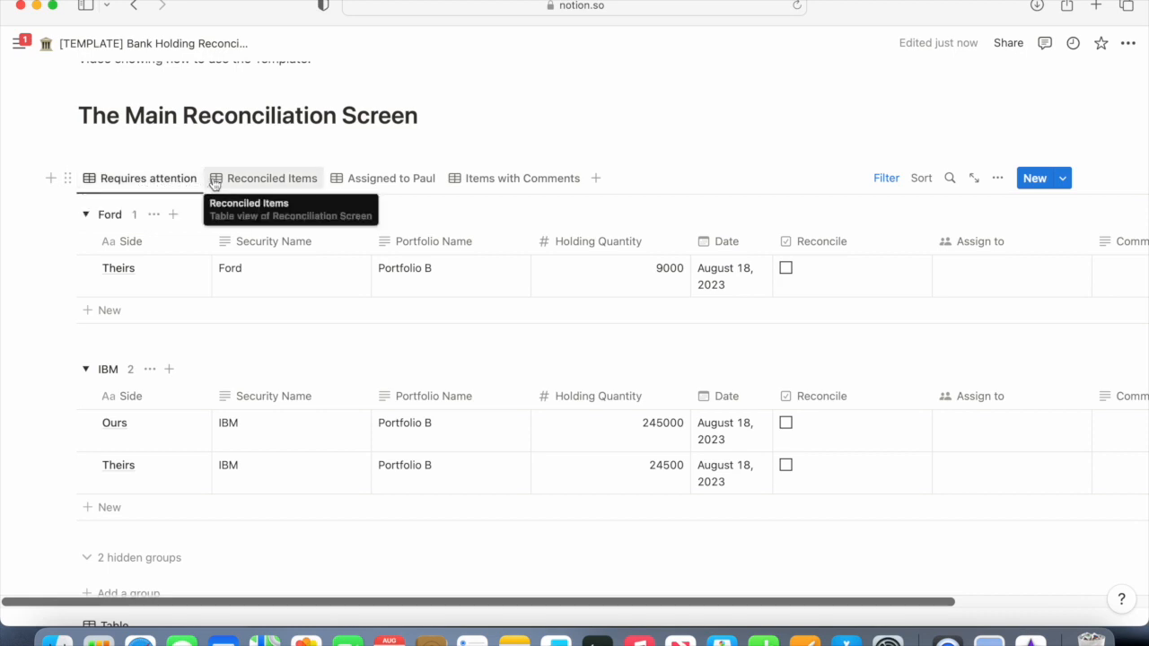
click(279, 182)
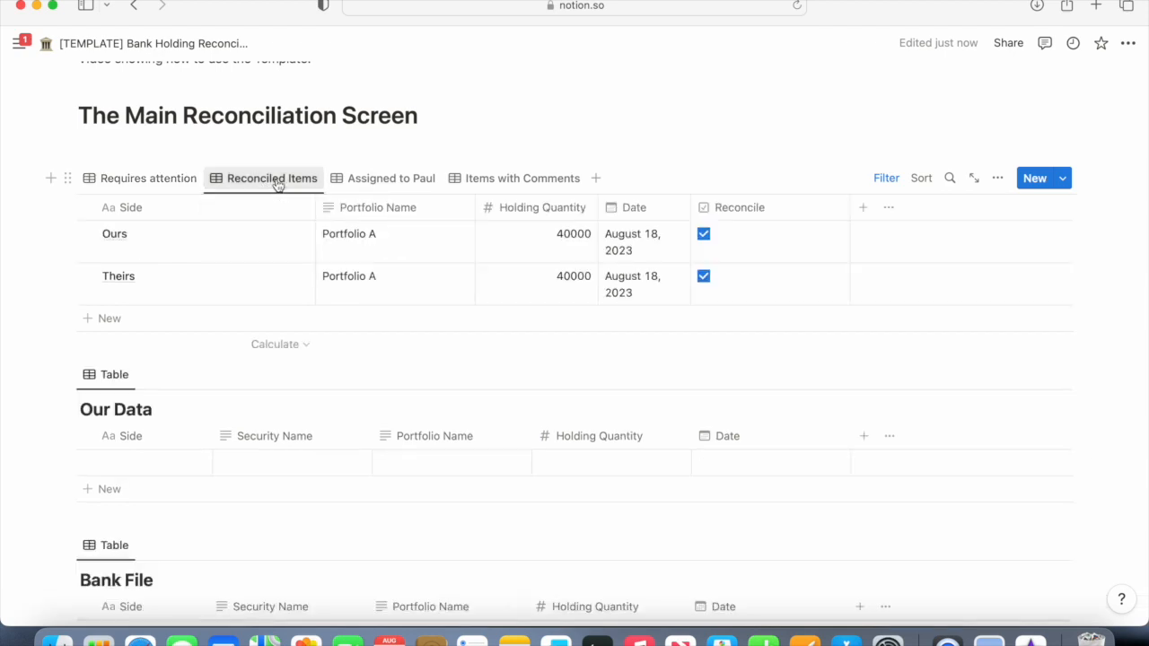
scroll(278, 264, up, 1)
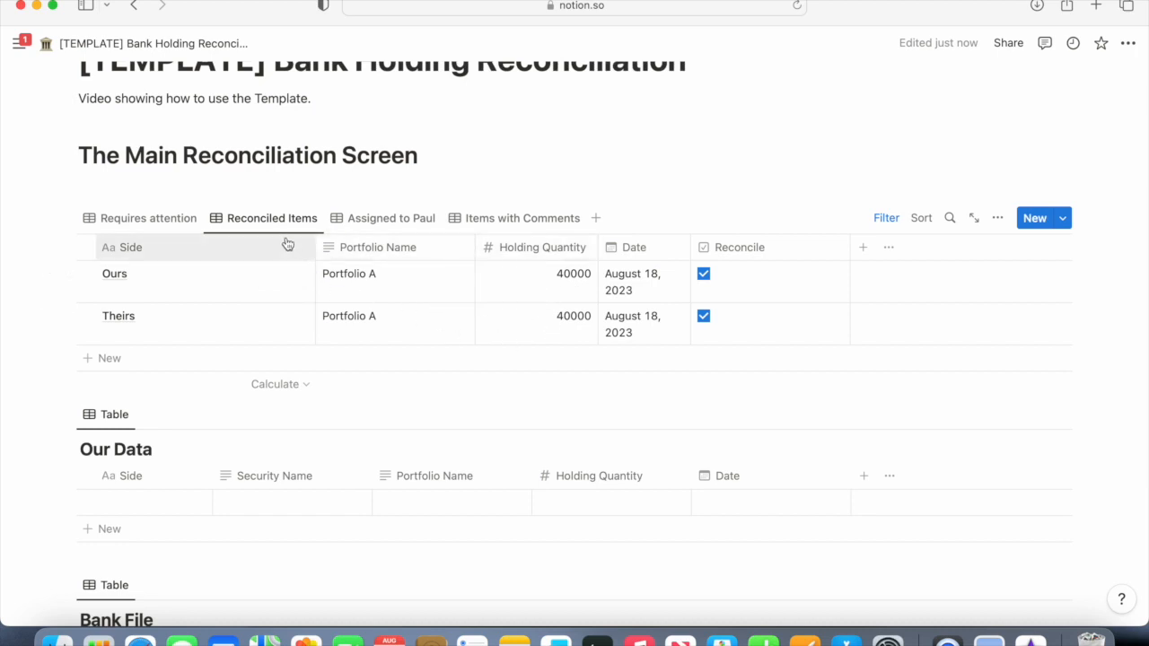
click(154, 228)
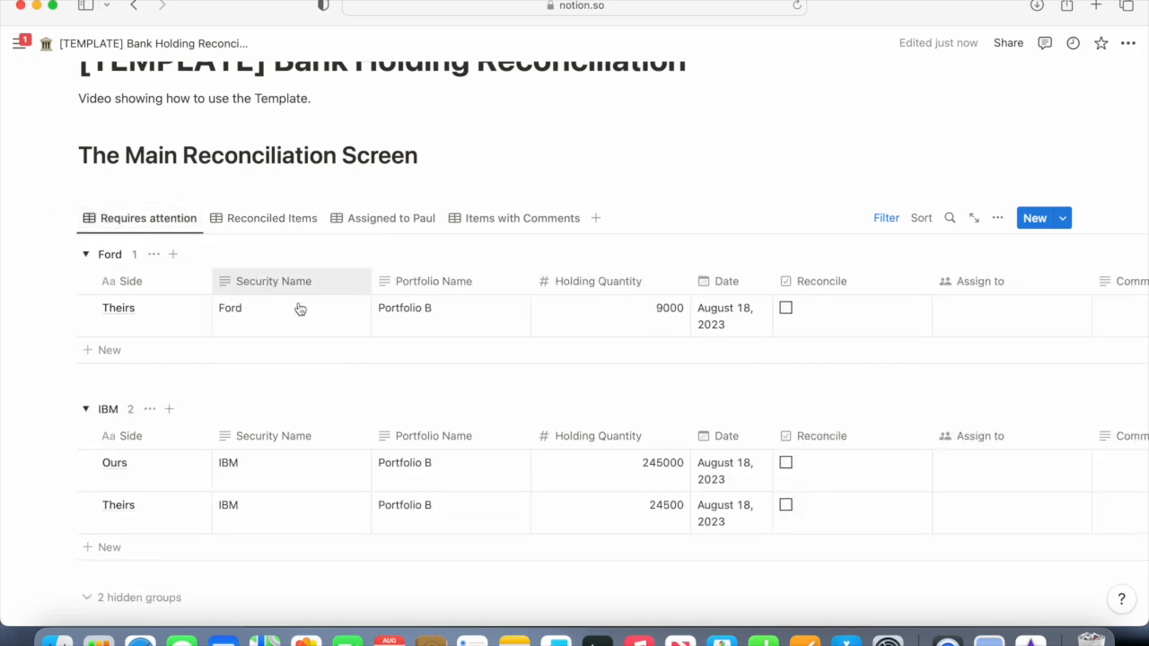
Assign the bank's Ford holding to the listed team member and check it in the assigned items view, returning to Requires attention.
scroll(443, 340, up, 1)
scroll(443, 340, down, 1)
scroll(442, 340, up, 1)
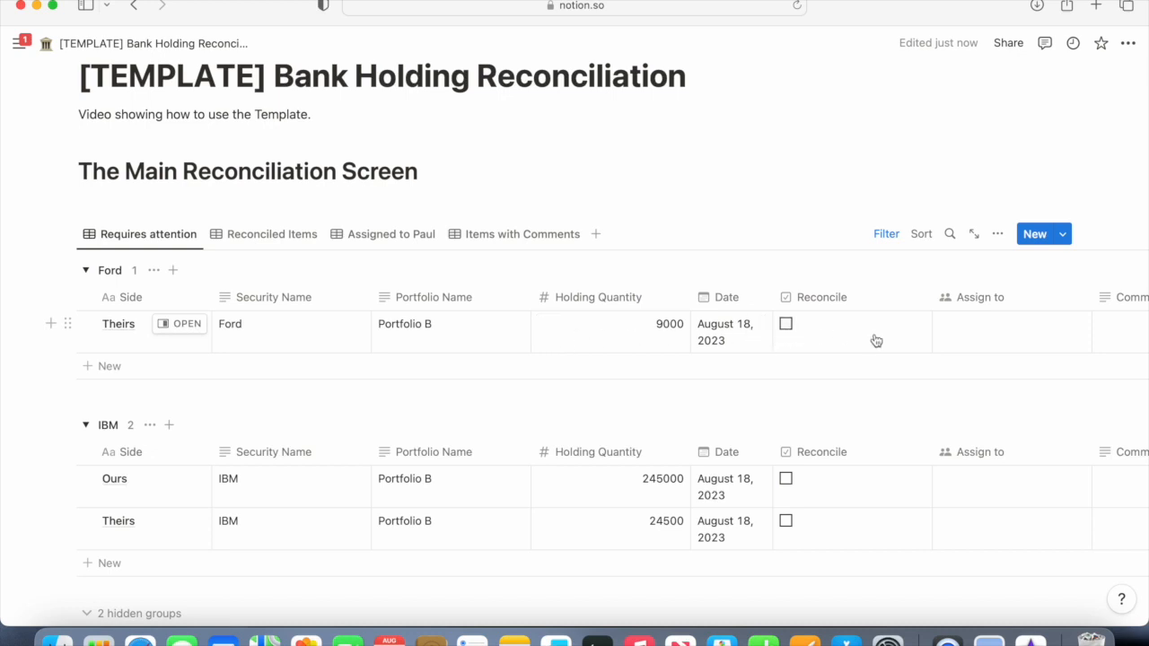
click(965, 336)
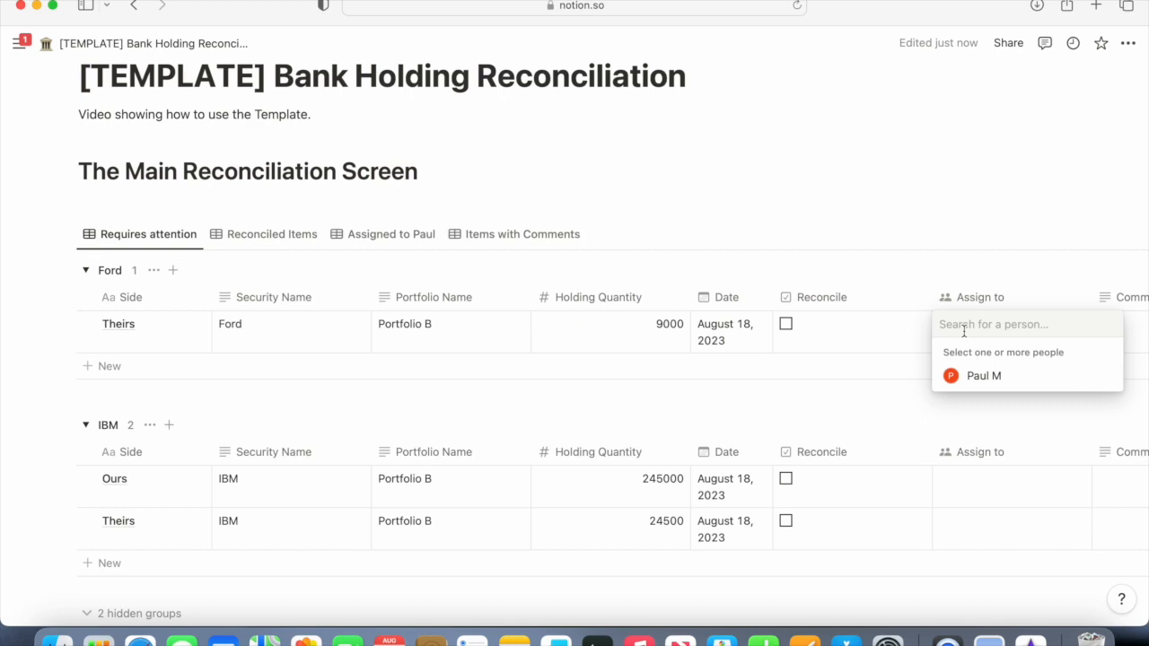
click(989, 377)
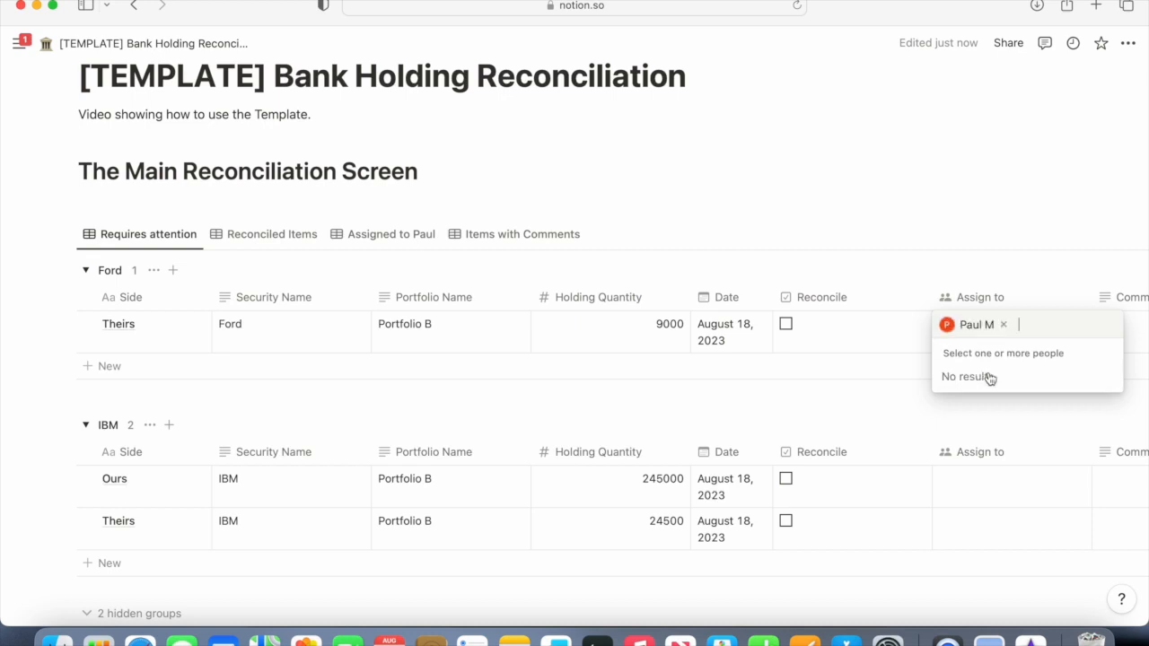
key(Escape)
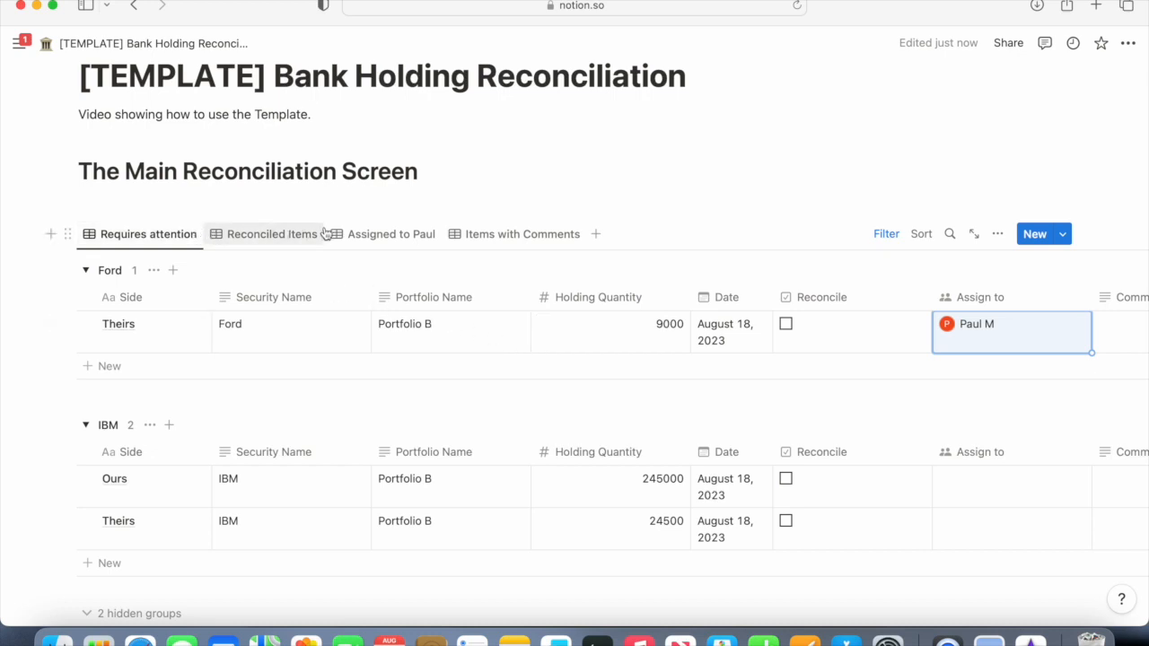
click(391, 236)
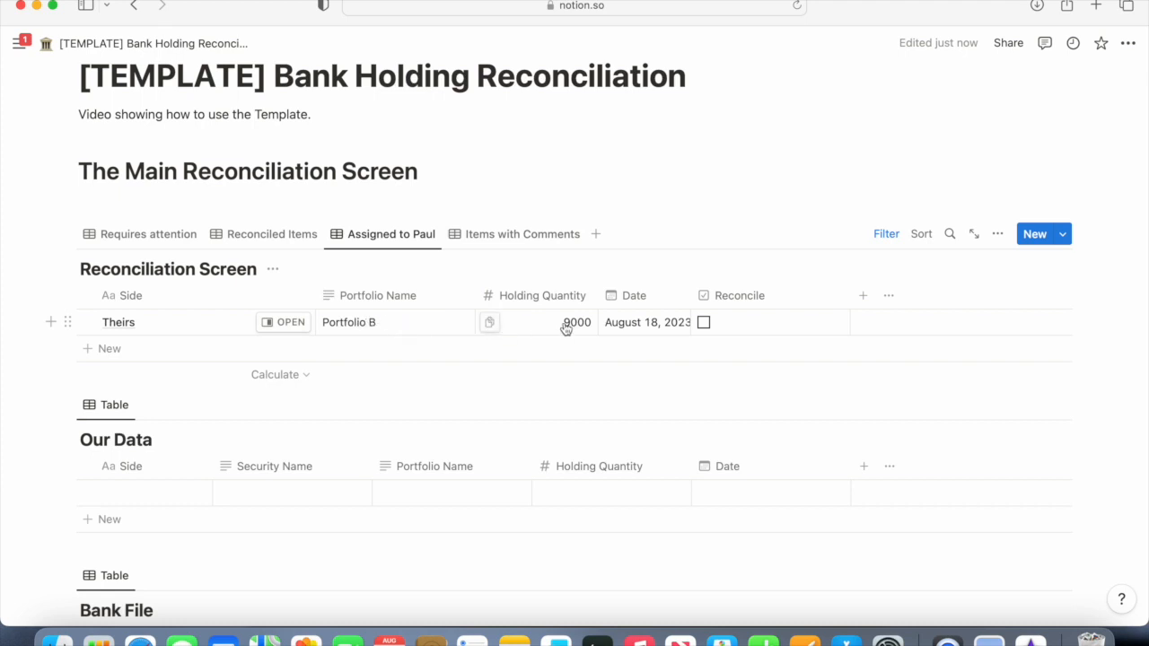
click(161, 235)
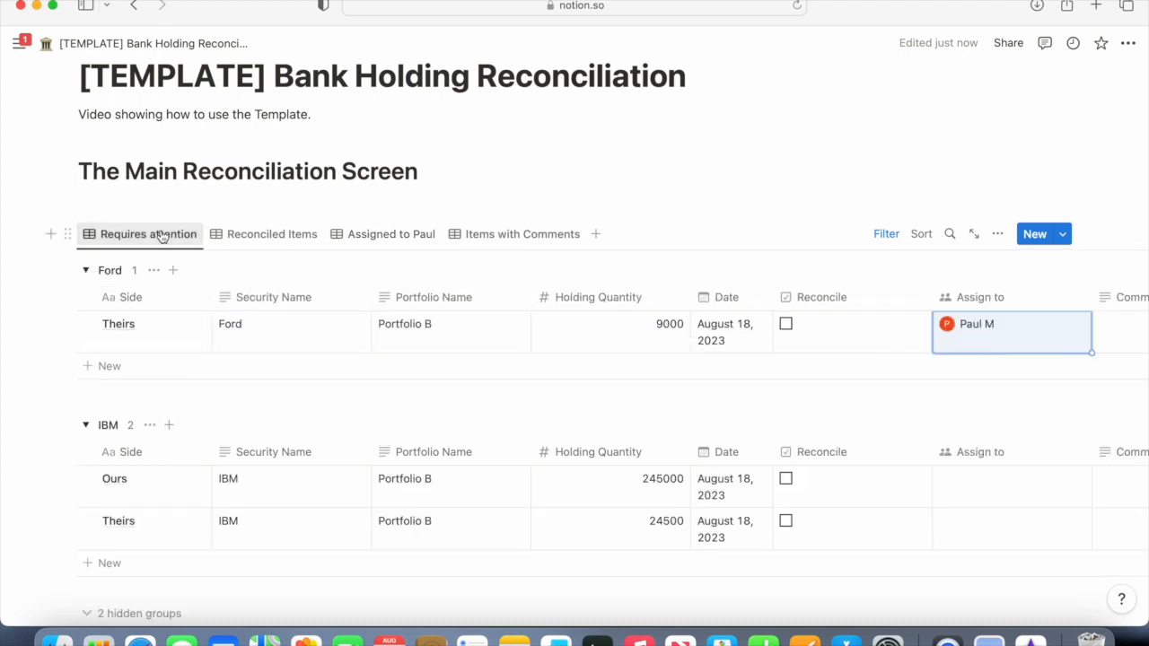
Add the comment "Reconciliation discrepancy is due to an unreported transaction" to the bank's IBM holding.
scroll(359, 336, down, 3)
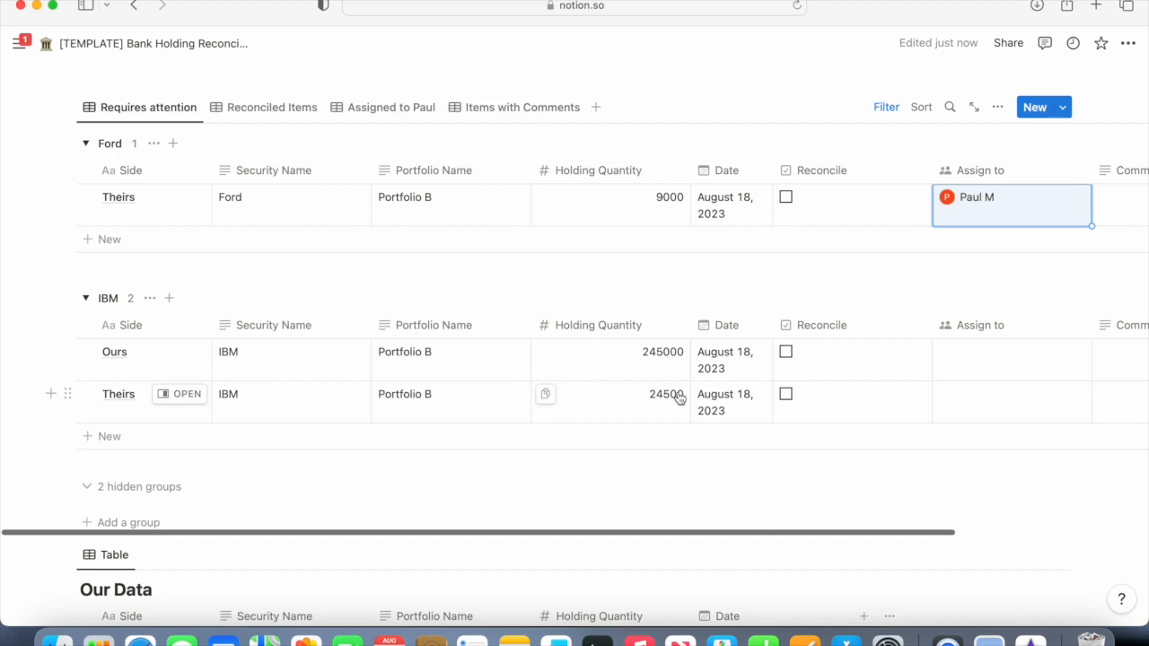
scroll(679, 399, right, 3)
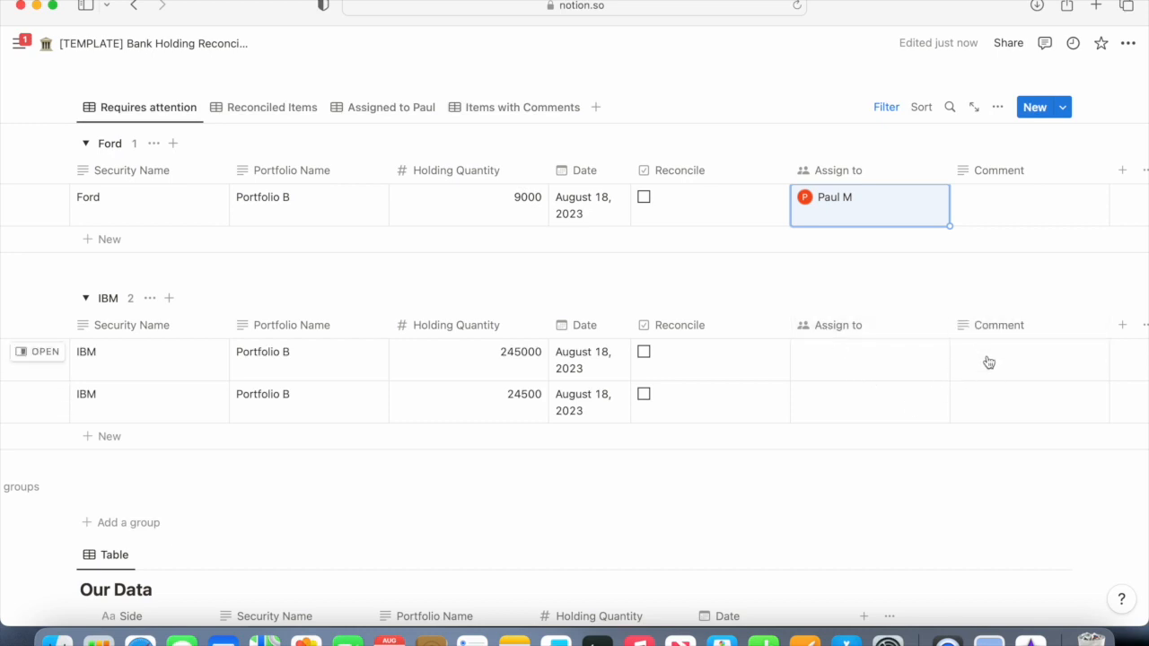
click(991, 406)
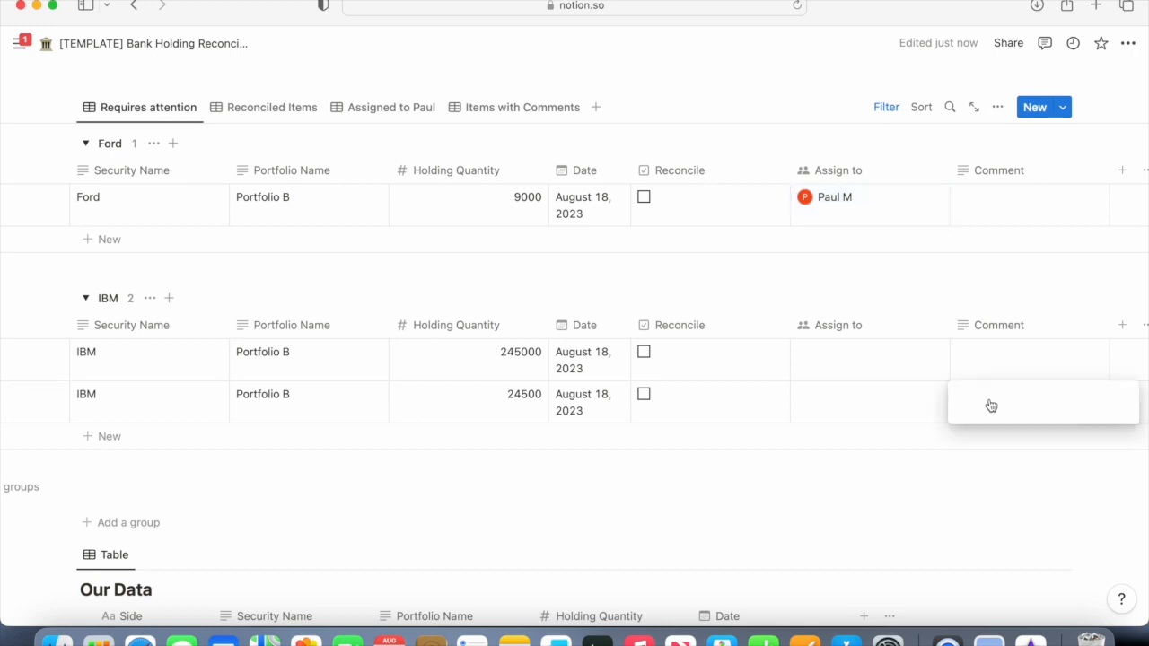
text(Recon)
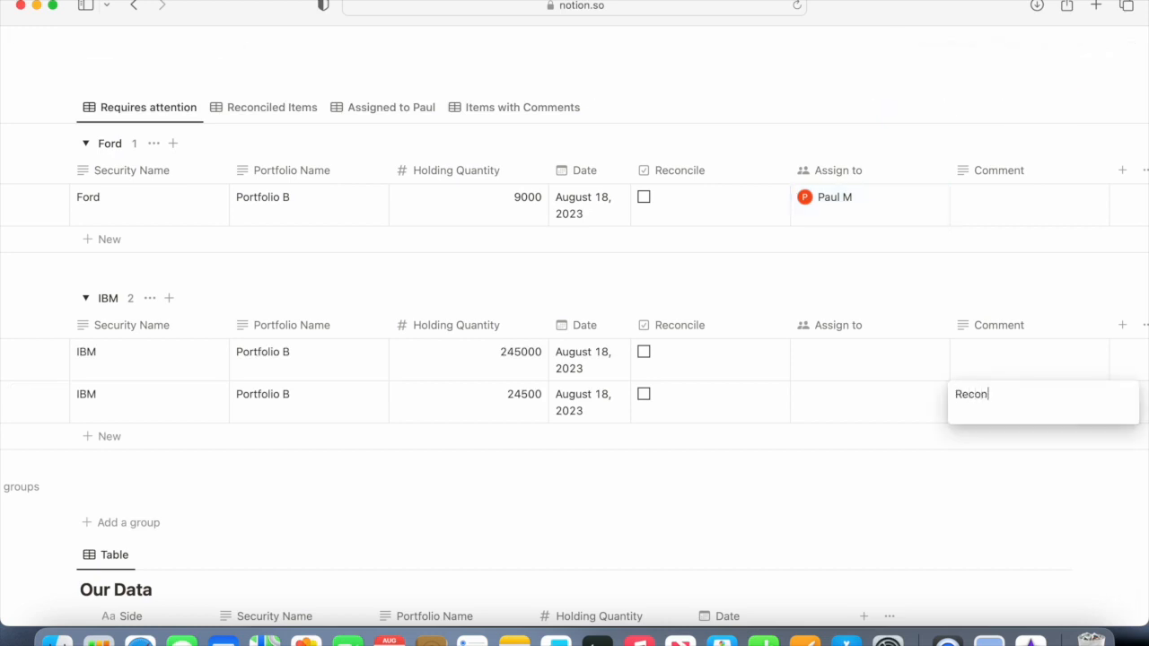
text(ciliation discrepency)
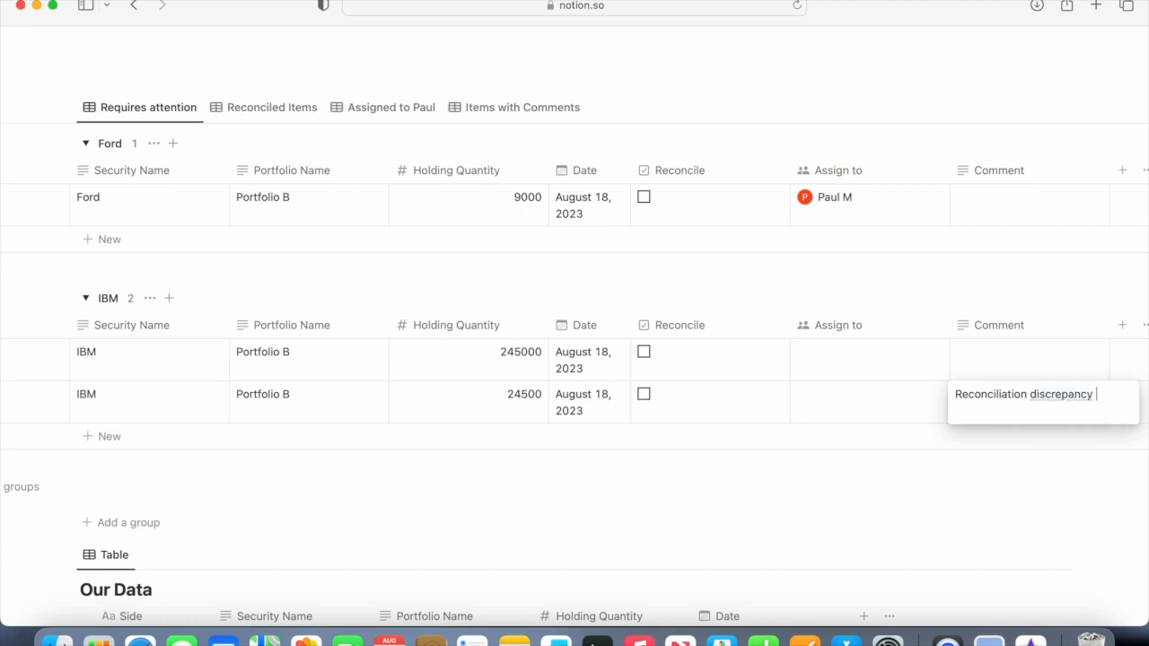
text( is due to an unreporte)
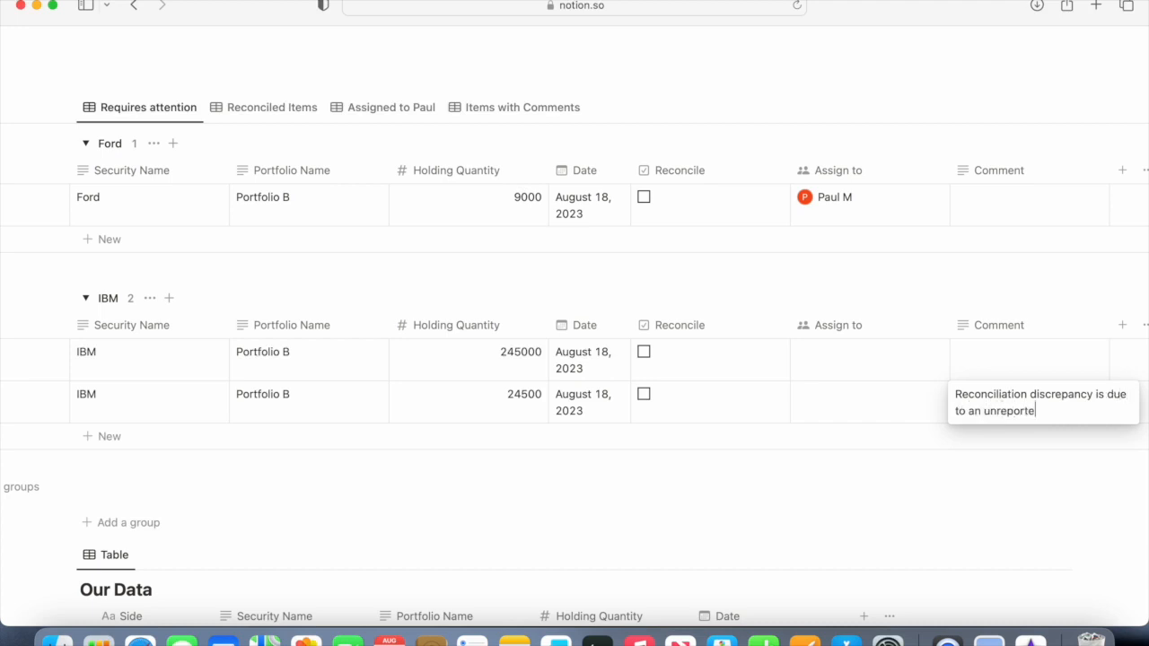
text(d transaction)
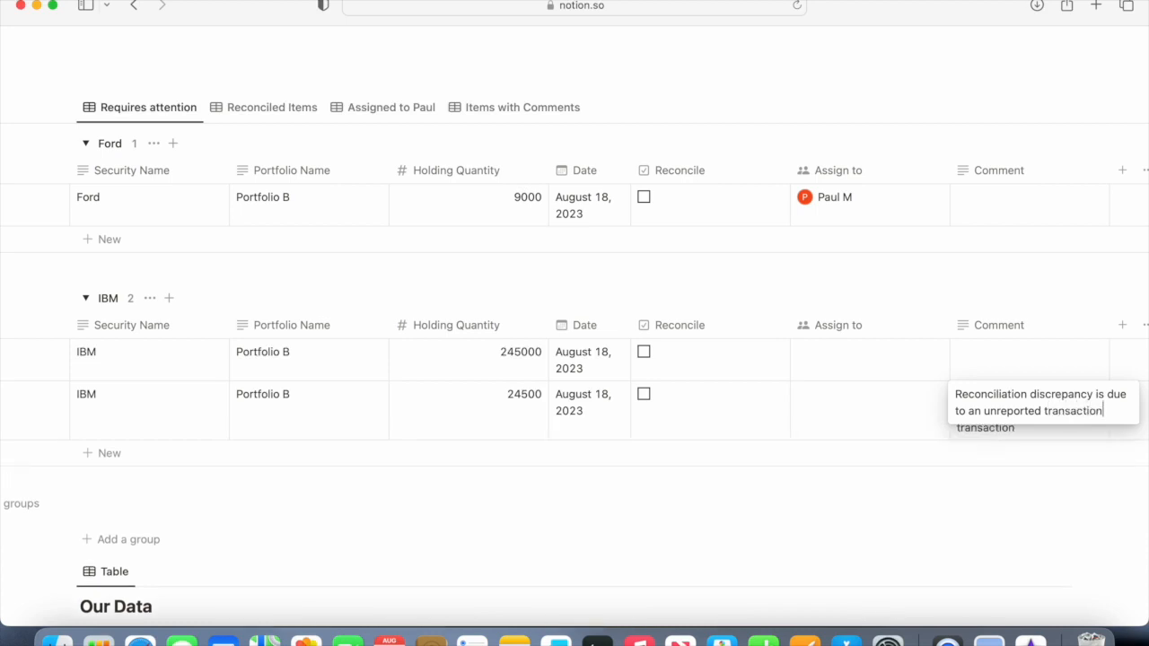
key(Escape)
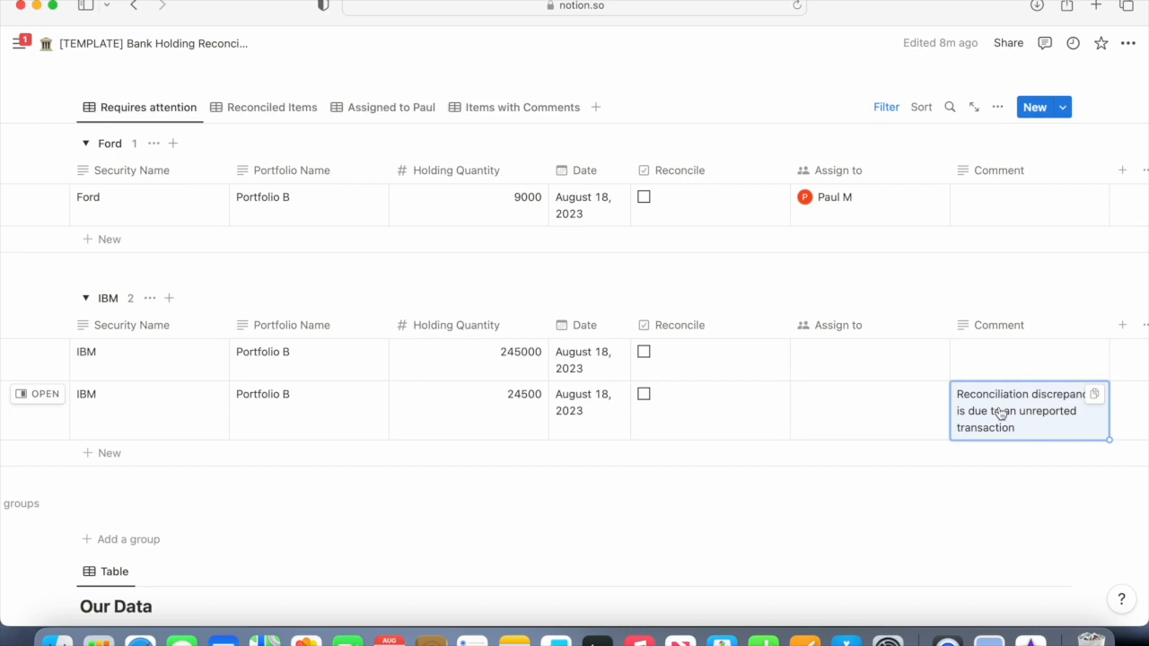
Review the reconciled, assigned and commented items views of the reconciliation table, ending on the Requires attention view.
scroll(760, 415, left, 3)
scroll(761, 415, right, 3)
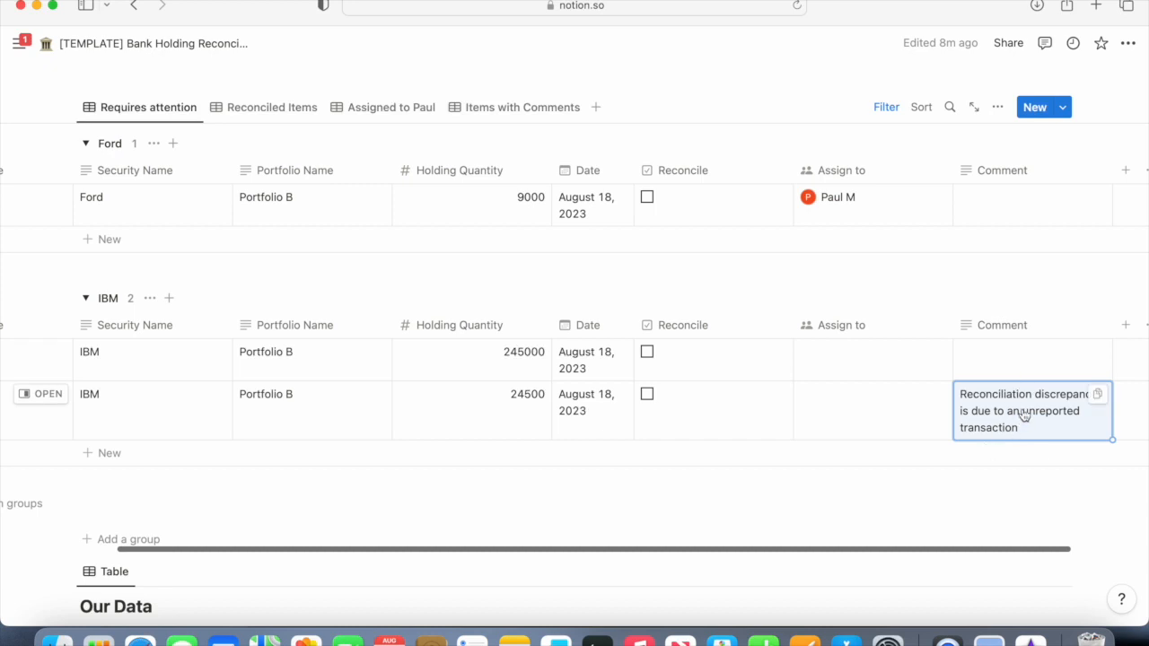
scroll(704, 443, left, 3)
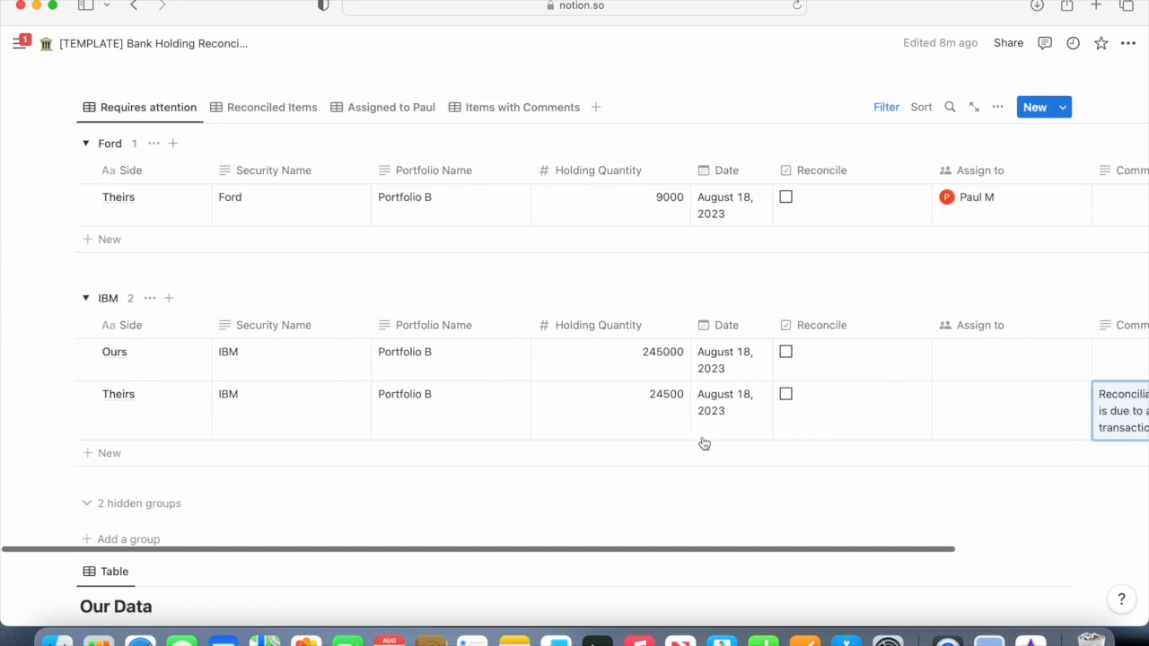
scroll(703, 444, up, 4)
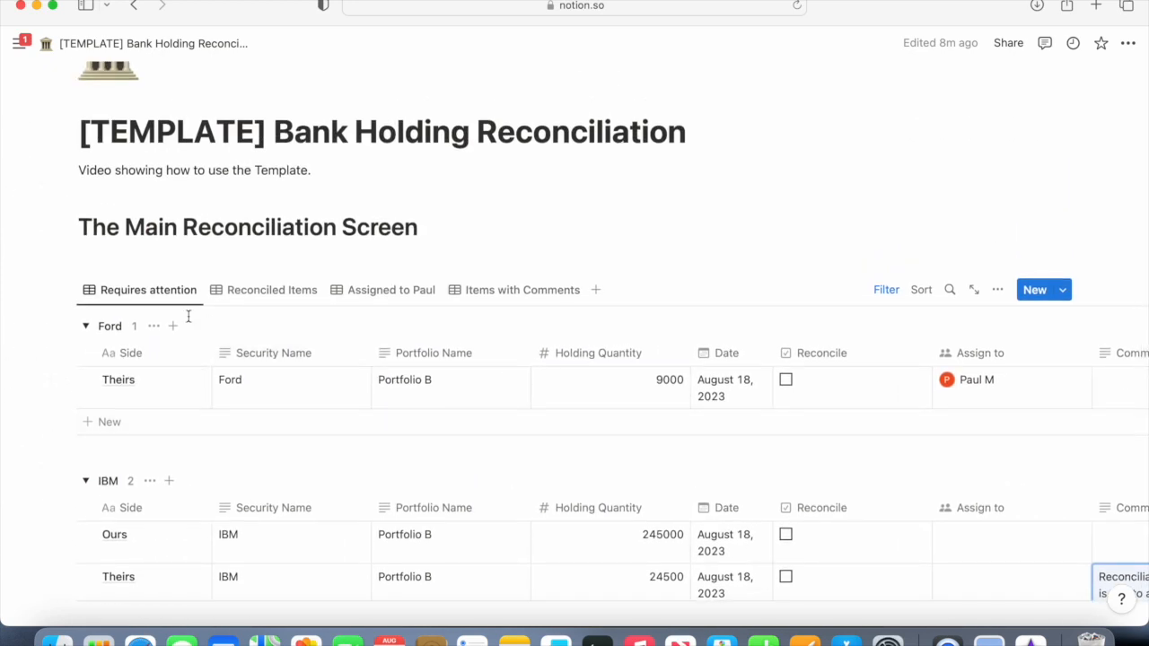
click(244, 299)
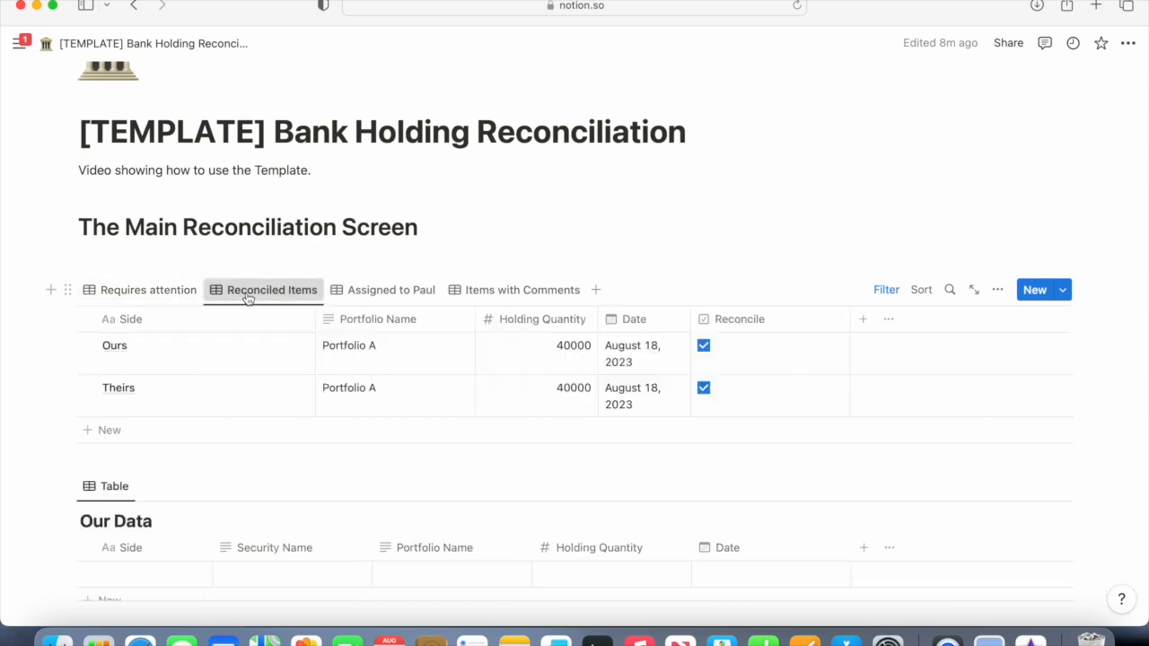
click(383, 300)
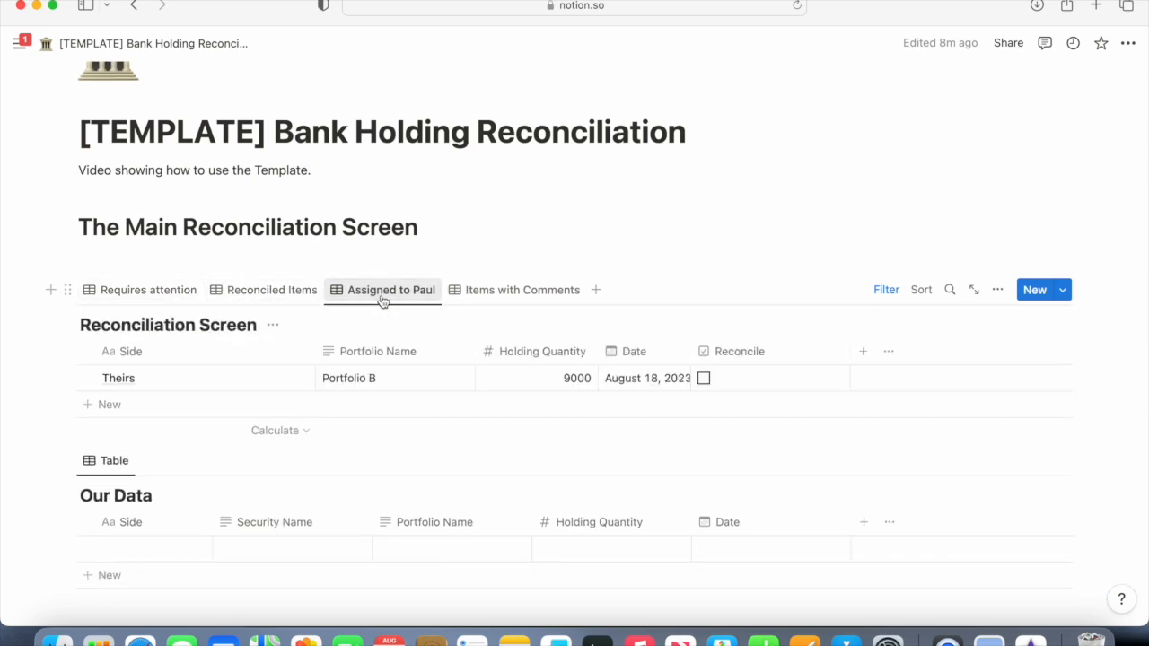
click(482, 301)
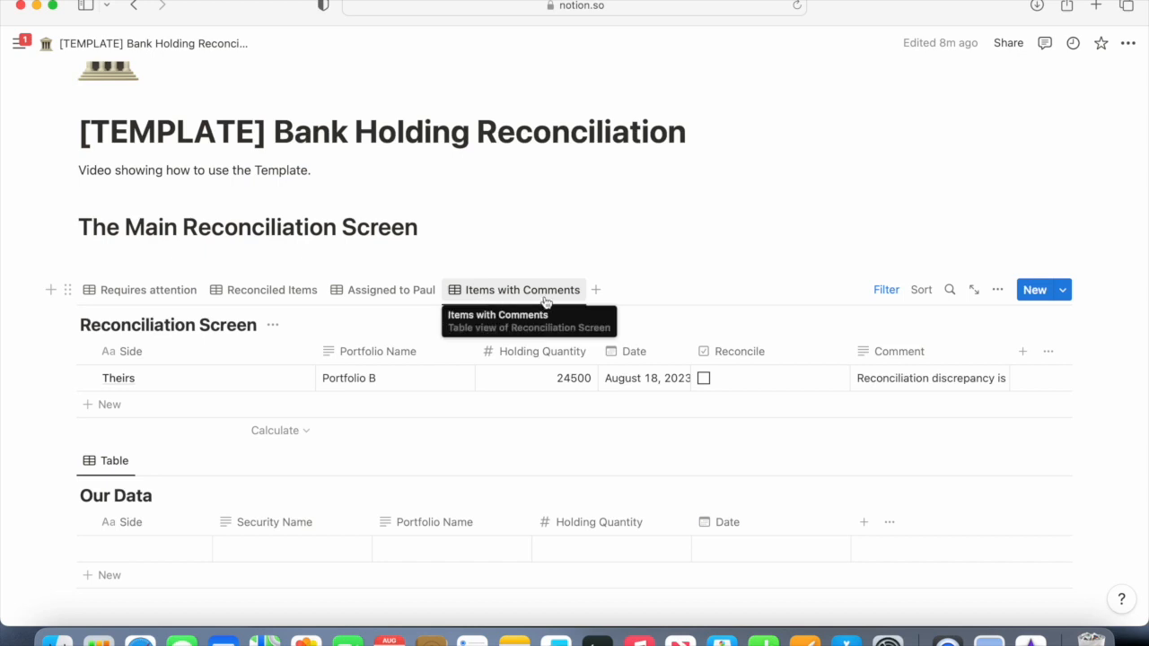
scroll(546, 301, down, 4)
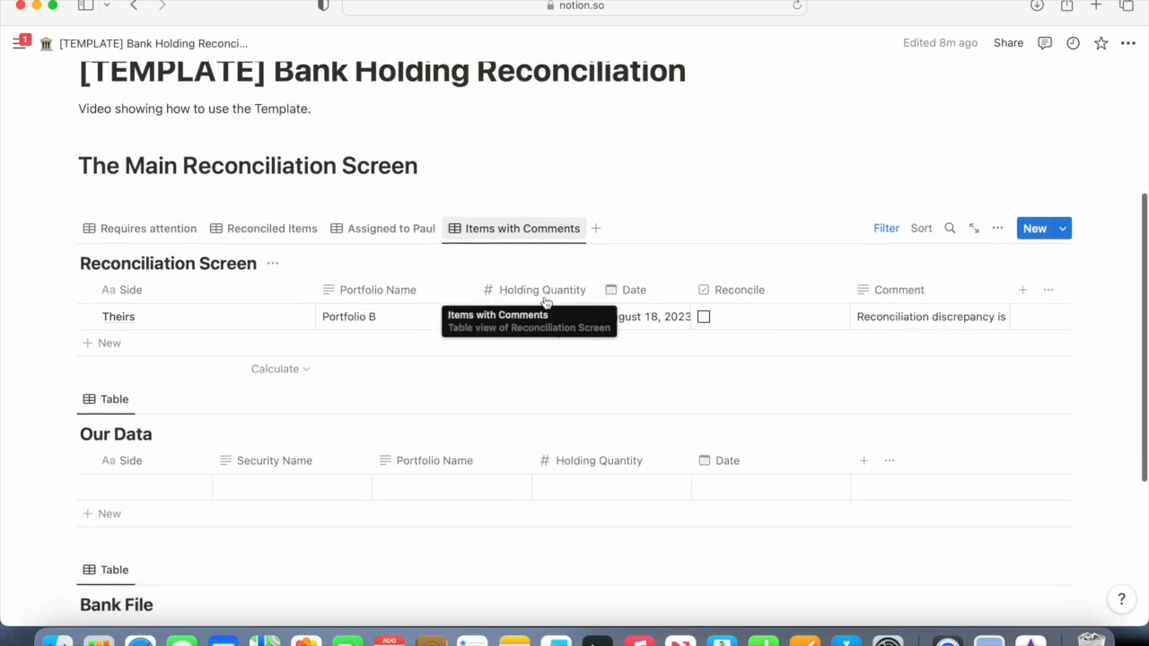
scroll(546, 301, up, 4)
scroll(546, 302, up, 3)
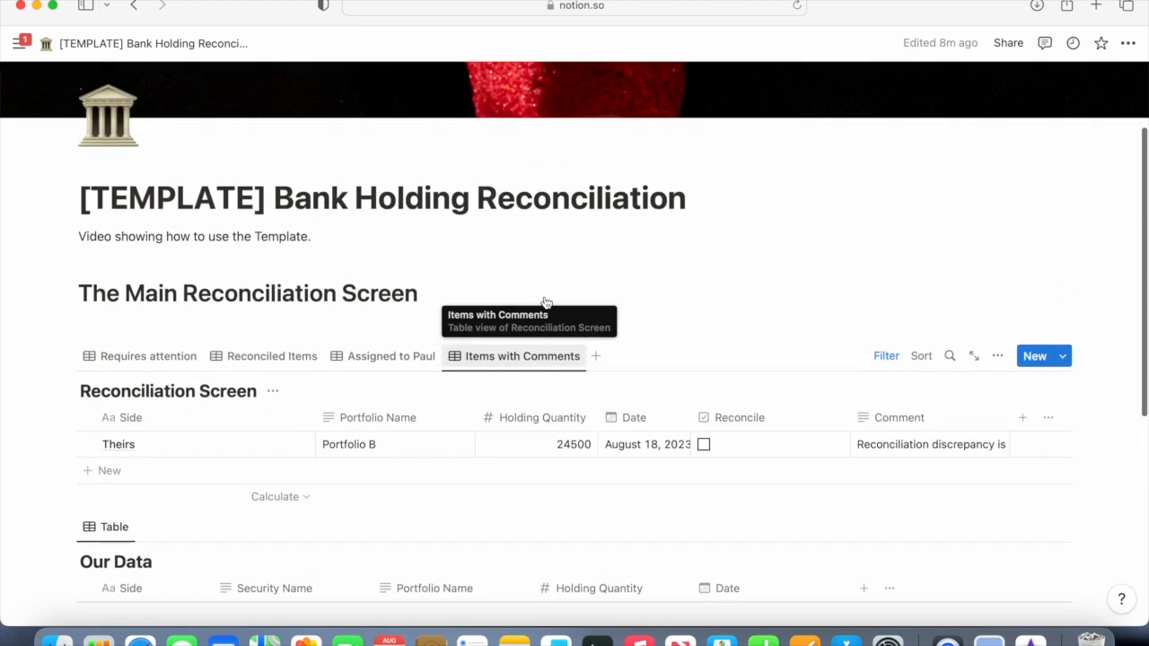
scroll(542, 309, up, 1)
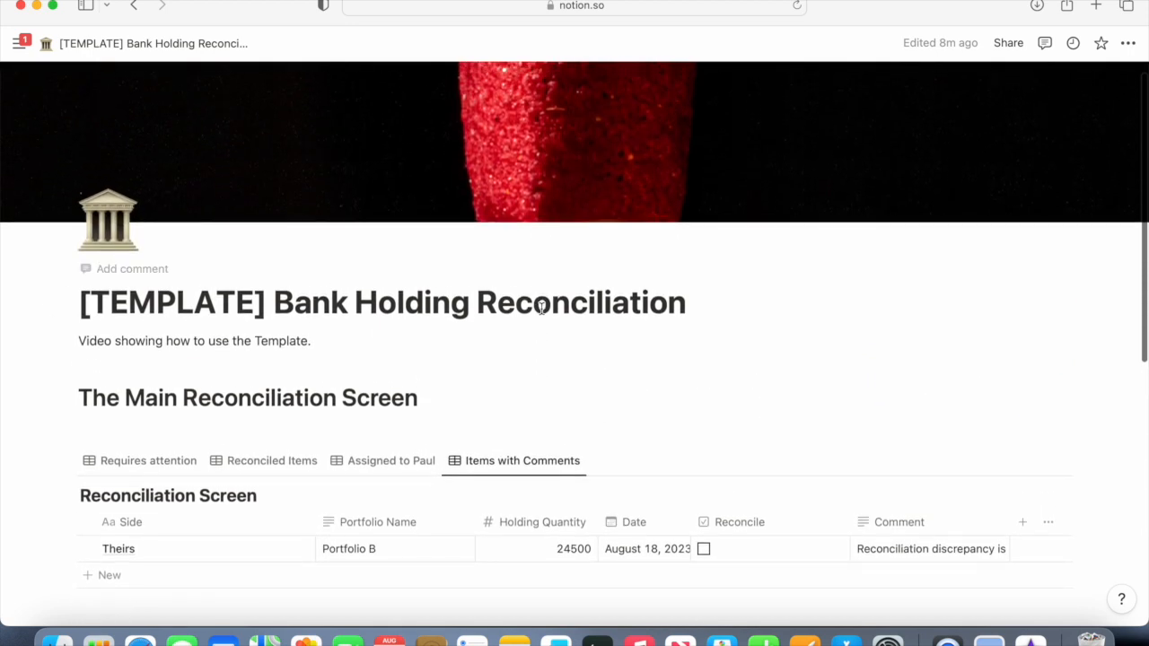
click(160, 469)
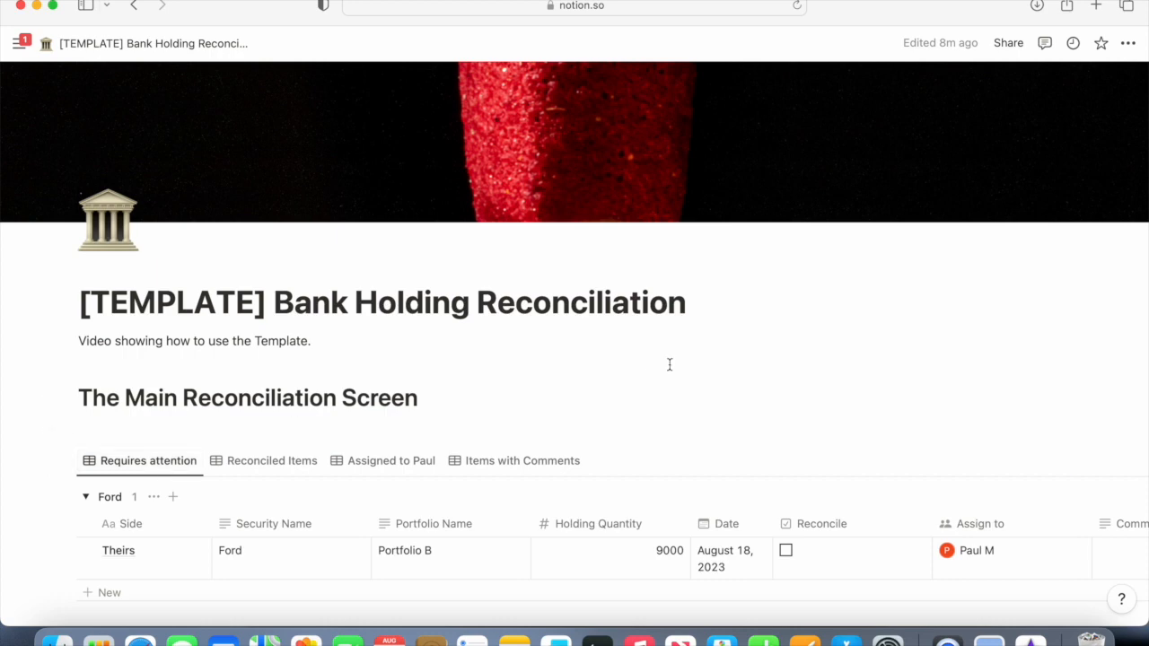
Look up the Import option among the page's options and close them without importing anything.
click(1133, 49)
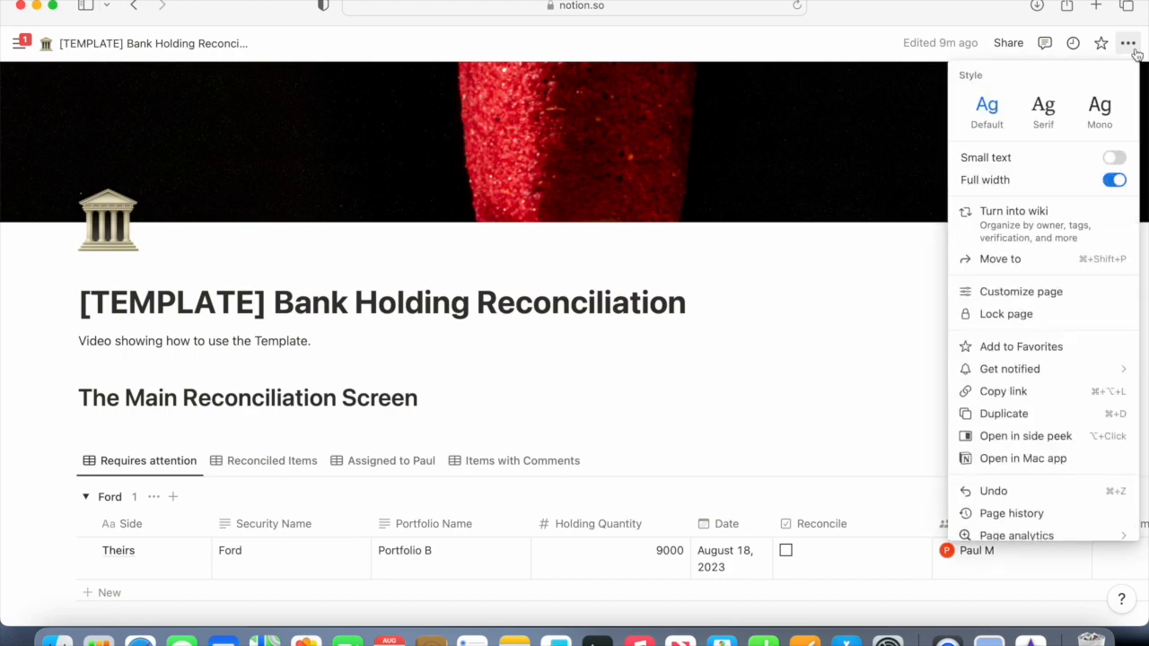
scroll(1021, 401, down, 1)
scroll(1020, 400, down, 5)
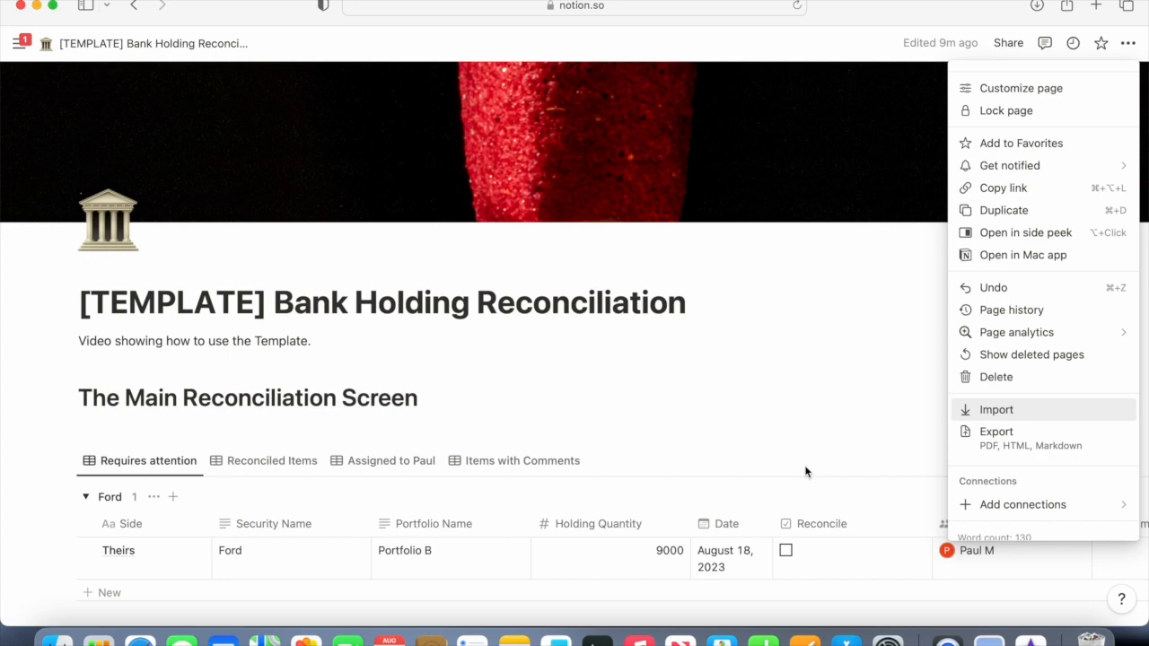
click(849, 398)
Look over the whole template, comparing the main reconciliation screen with the Our Data and Bank File tables.
scroll(850, 398, down, 4)
scroll(849, 399, down, 8)
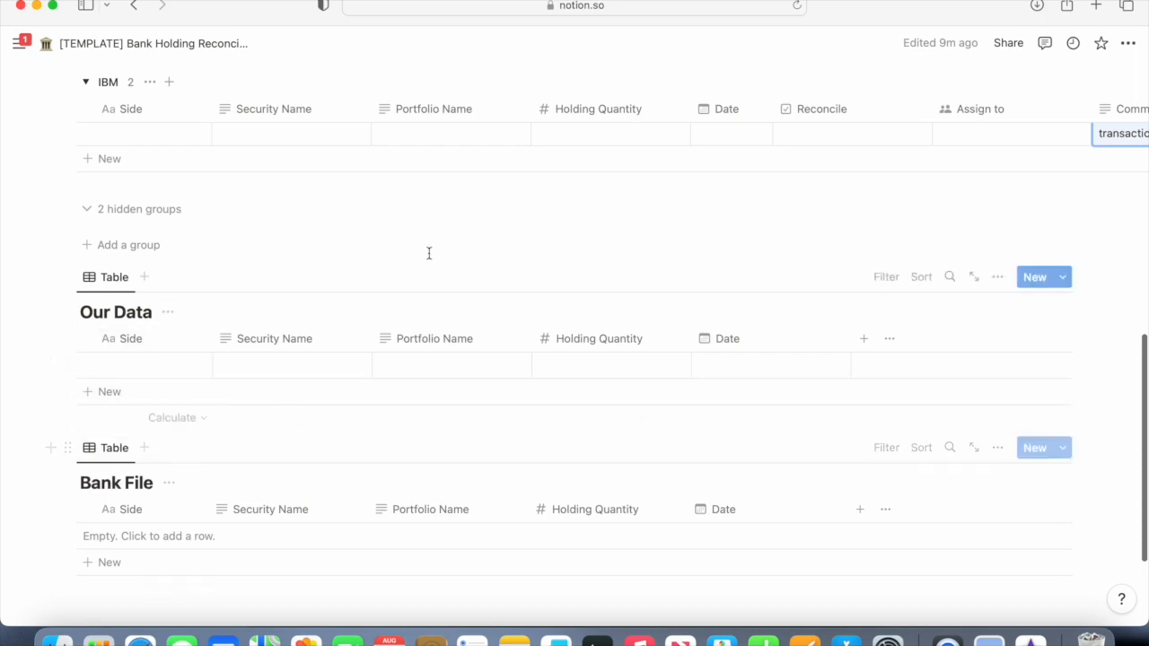
scroll(433, 249, up, 2)
scroll(434, 249, up, 8)
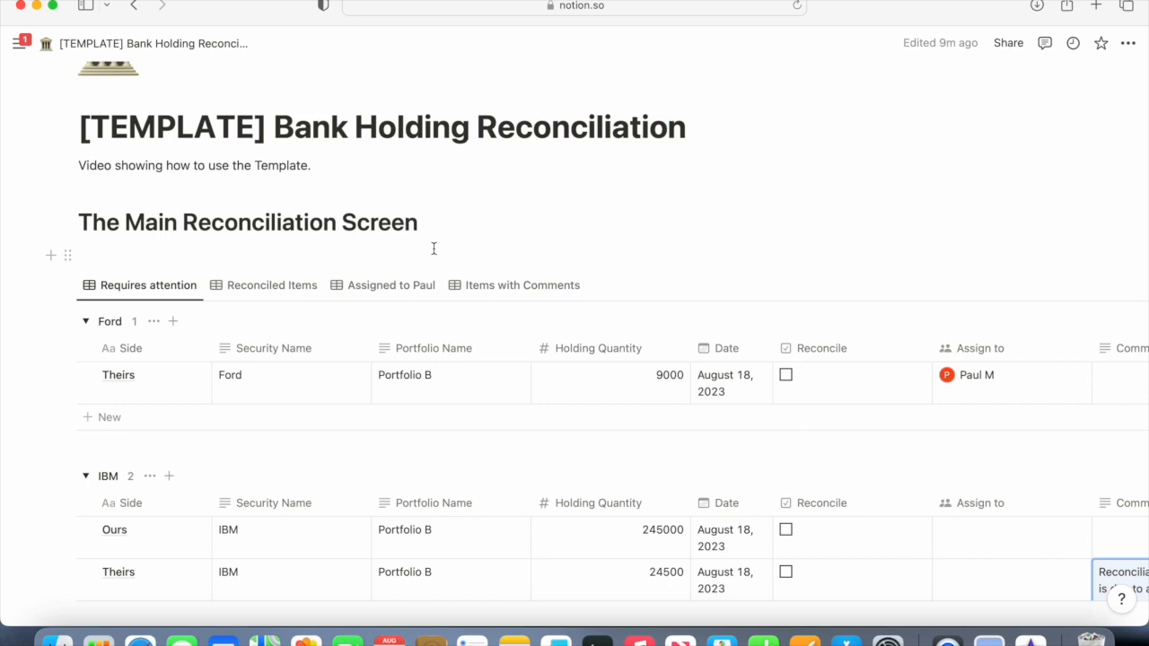
scroll(434, 249, down, 9)
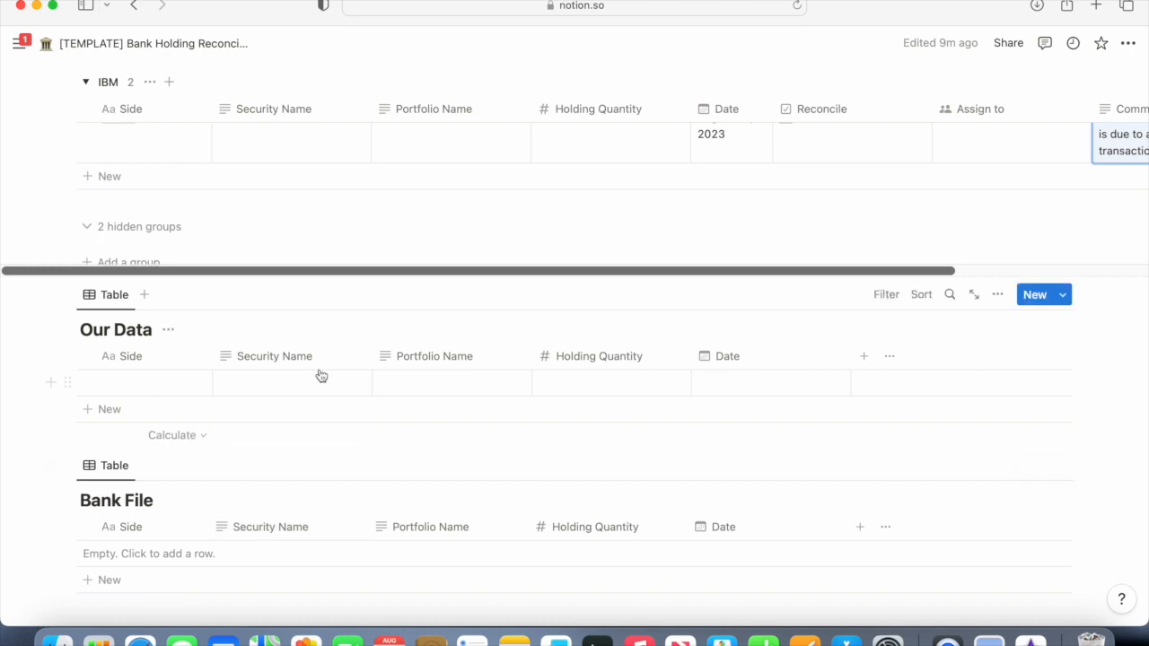
scroll(321, 375, up, 8)
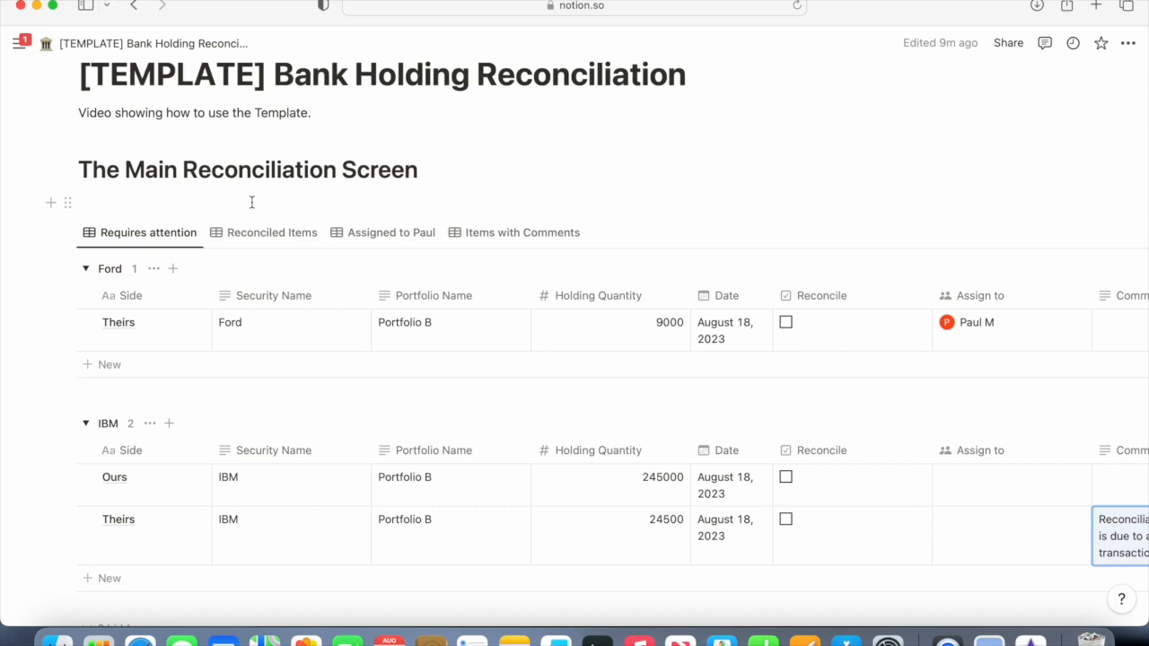
scroll(688, 158, up, 2)
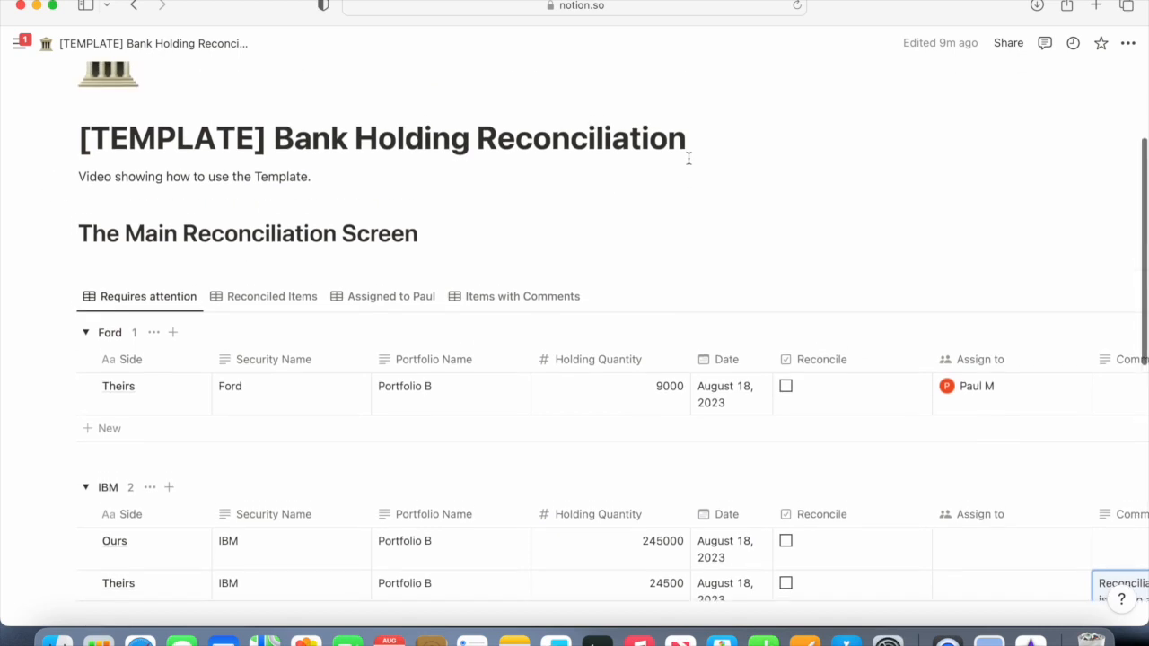
scroll(689, 158, up, 5)
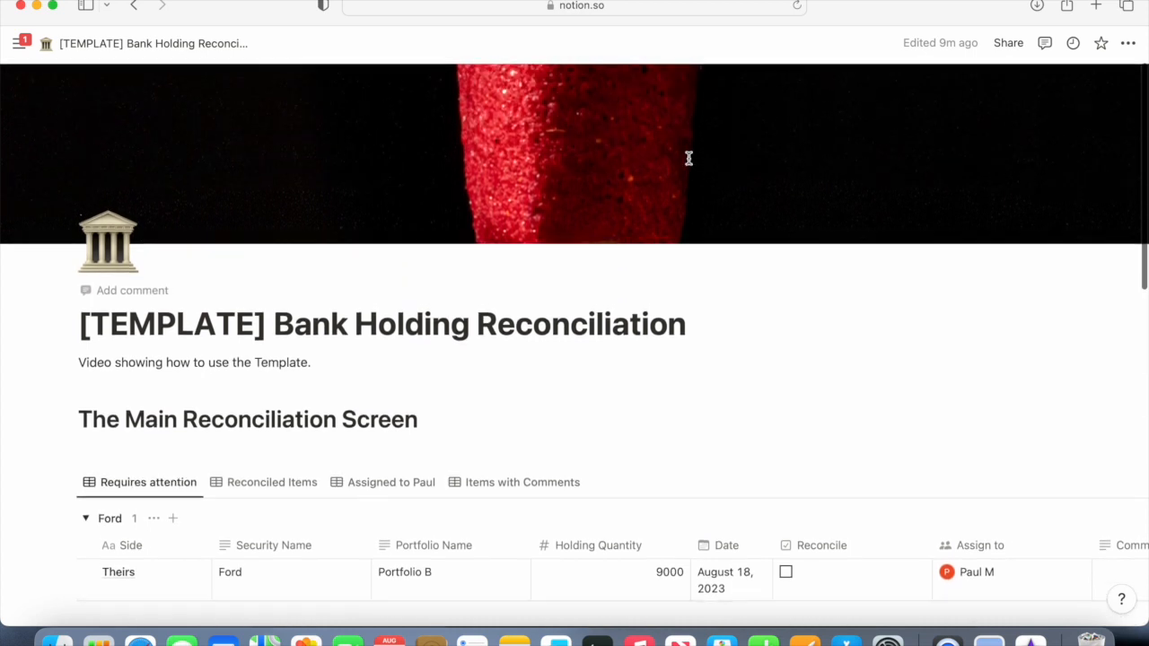